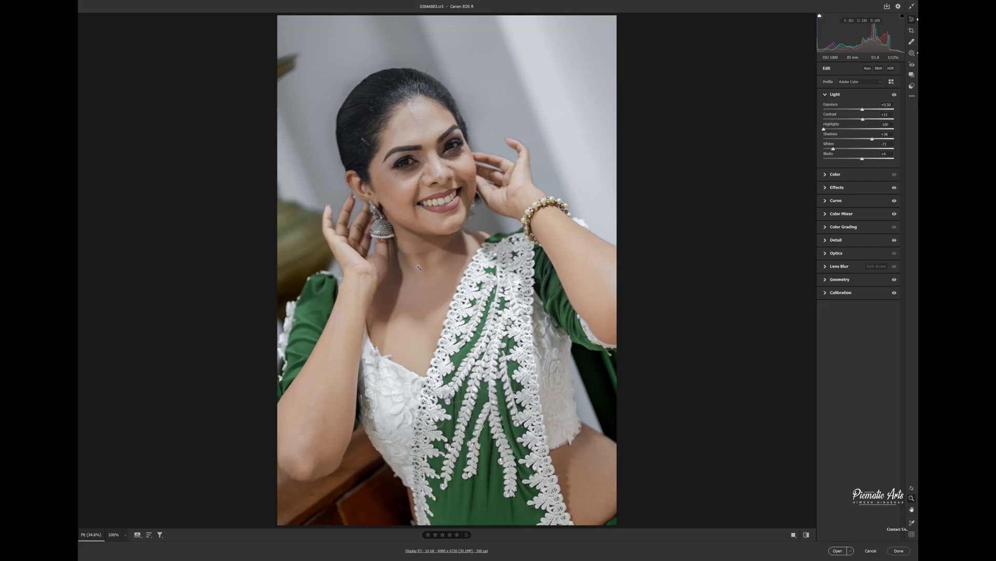
Step: Finalise the Light, white balance and colour settings in Camera Raw and open the portrait in Photoshop
left_click(443, 170)
left_click(520, 145)
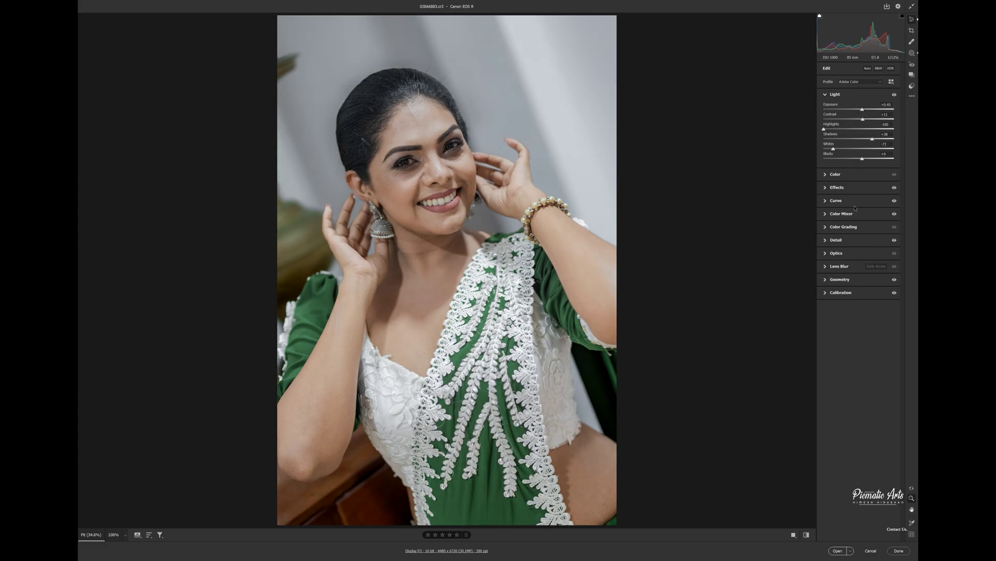
left_click(846, 177)
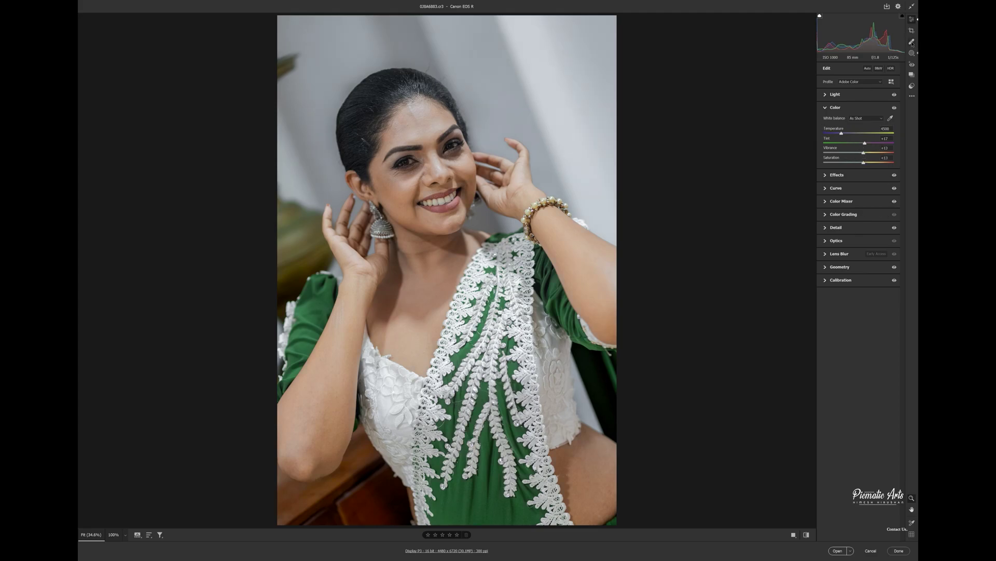
left_click(838, 550)
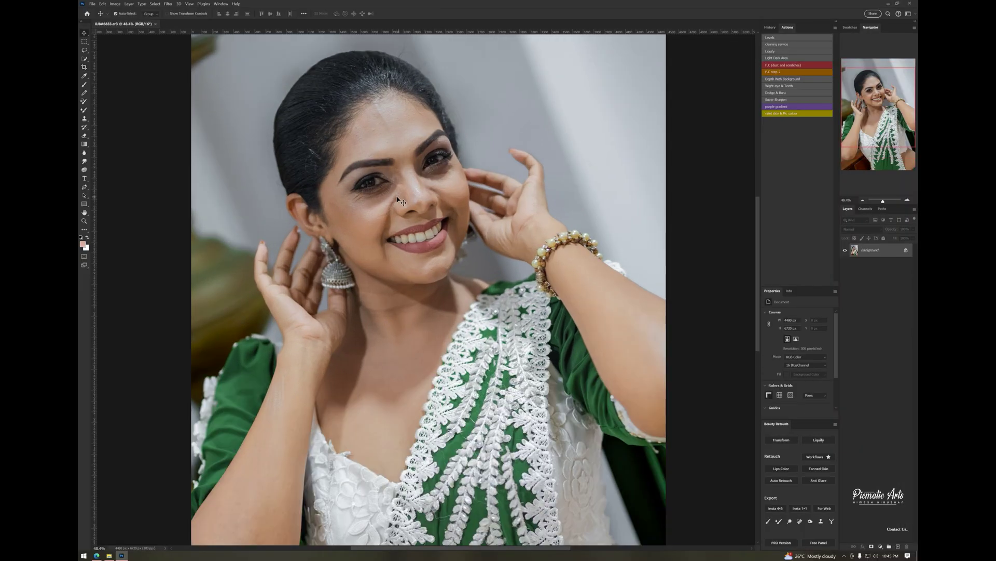
Step: Add a new layer and Quick Mask-paint the right sleeve, lower-left arm and neck area
scroll(401, 201, "up", 2)
scroll(401, 200, "up", 2)
scroll(401, 201, "down", 4)
scroll(400, 200, "down", 3)
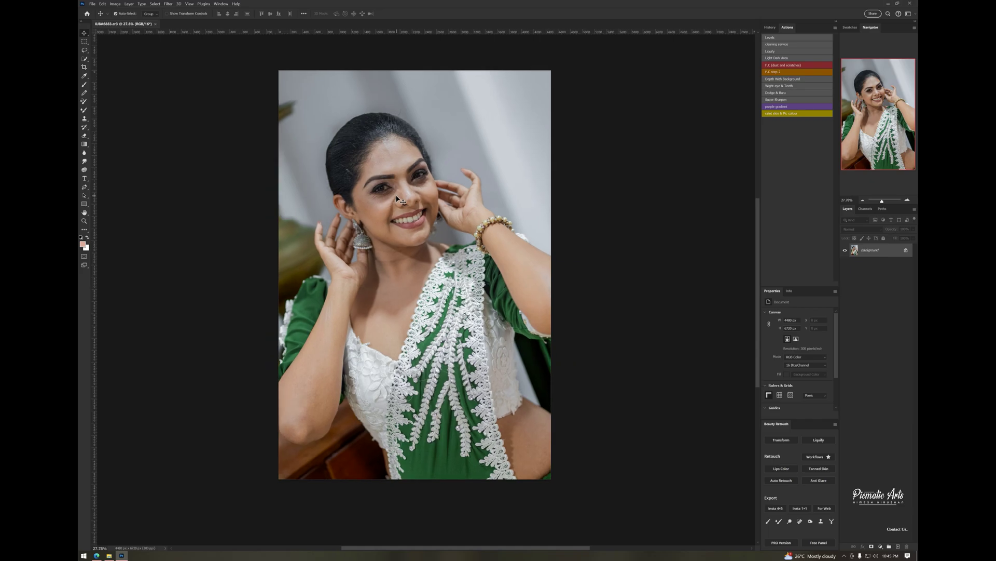
key("ctrl+j")
key("q")
key("b")
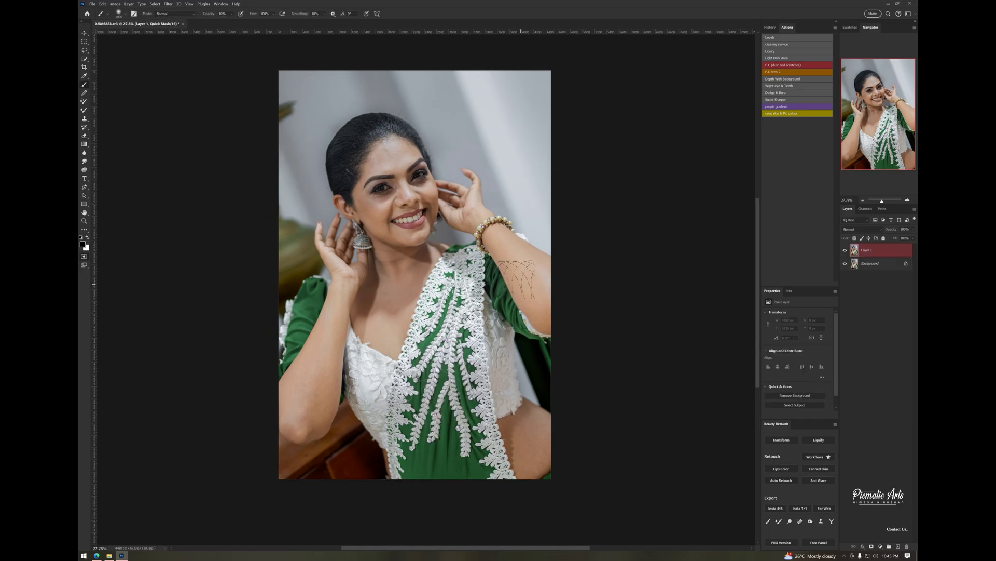
left_click_drag(518, 280, 506, 436)
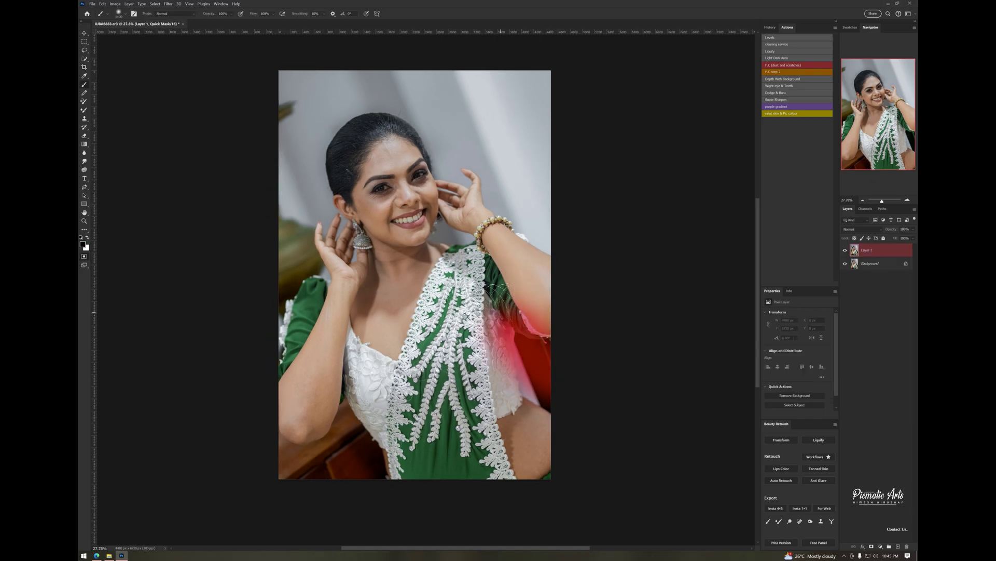
left_click_drag(410, 429, 301, 456)
left_click_drag(366, 311, 368, 277)
Step: Extend the Quick Mask over the neckline, eyes, cheek, left ear, dress side and left sleeve
left_click_drag(436, 262, 416, 245)
mouse_move(389, 190)
left_mouse_down()
mouse_move(428, 171)
mouse_move(435, 223)
left_mouse_up()
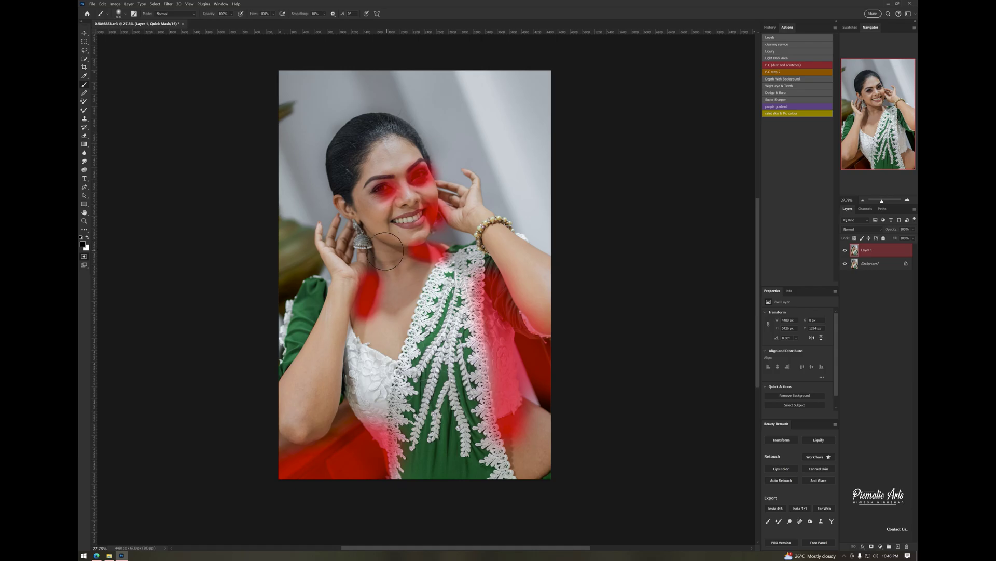
left_click_drag(384, 250, 345, 228)
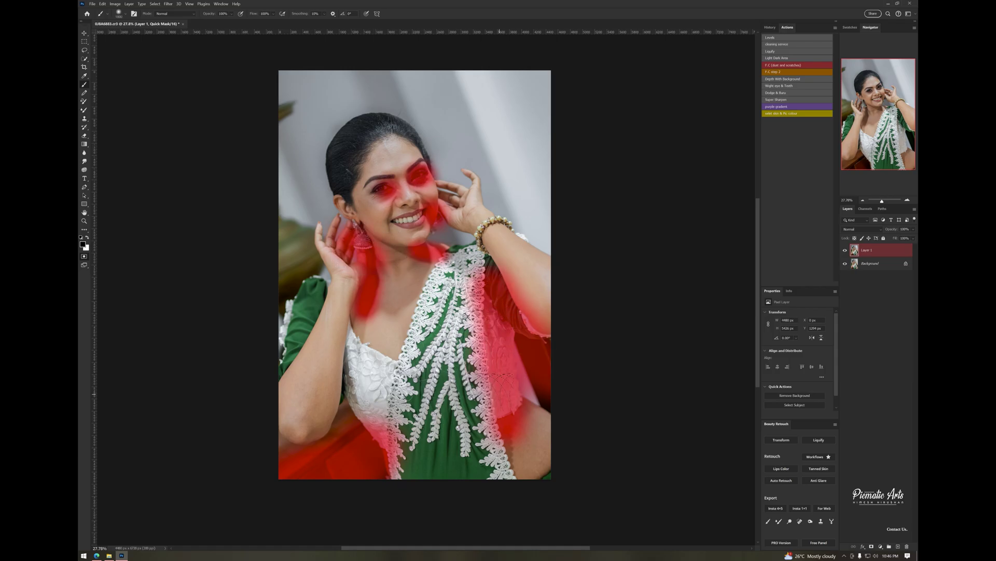
left_click_drag(501, 376, 517, 464)
left_click_drag(311, 260, 260, 356)
Step: Brighten the masked selection with a Curves adjustment, deselect, and remove the empty Layer 1
key("q")
key("ctrl+m")
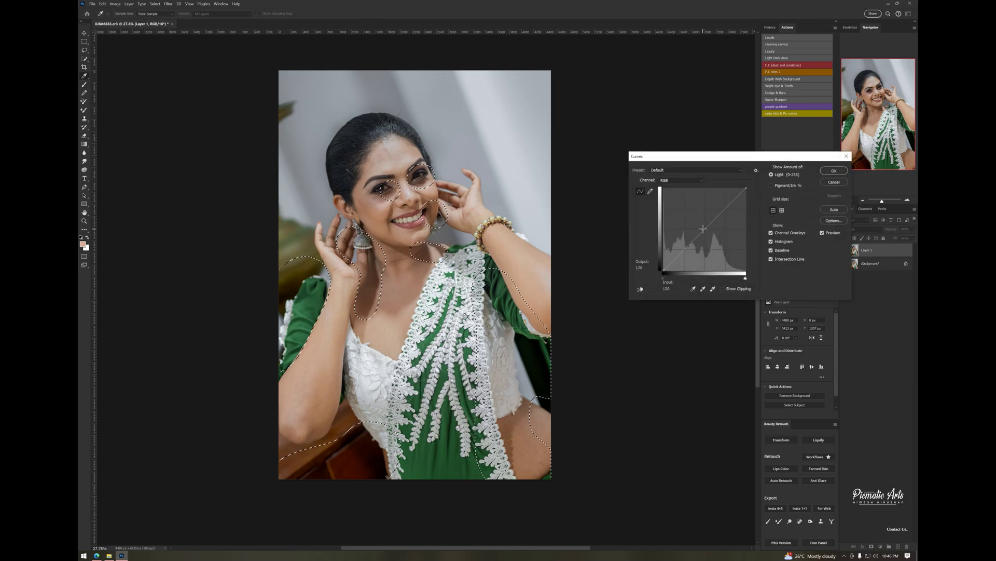
left_click(834, 170)
key("ctrl+d")
key("ctrl+e")
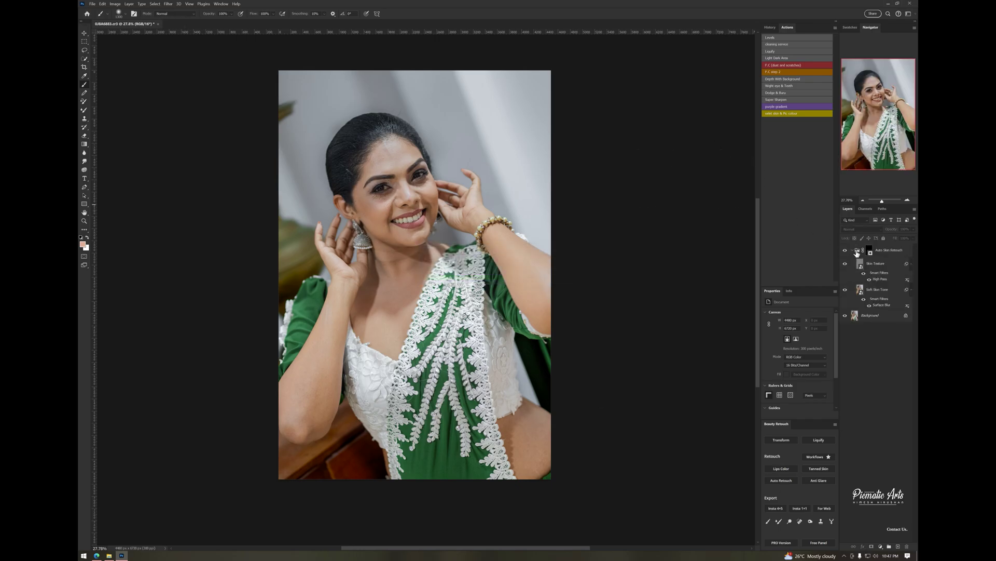
Step: Target the Auto Skin Retouch layer mask and size the brush while zooming into the skin
left_click(853, 250)
scroll(307, 135, "up", 2)
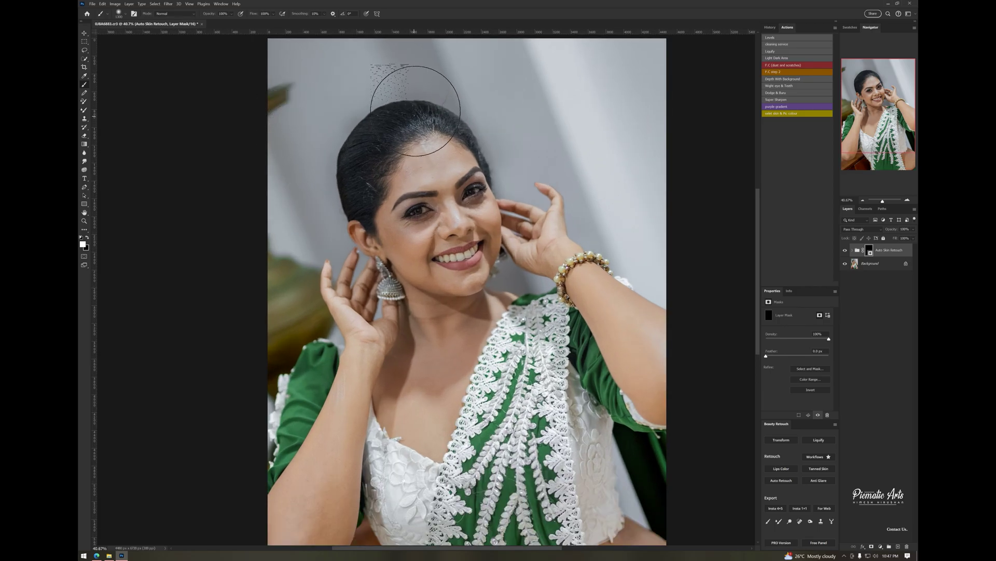
scroll(415, 111, "up", 1)
scroll(445, 88, "up", 2)
scroll(403, 187, "up", 2)
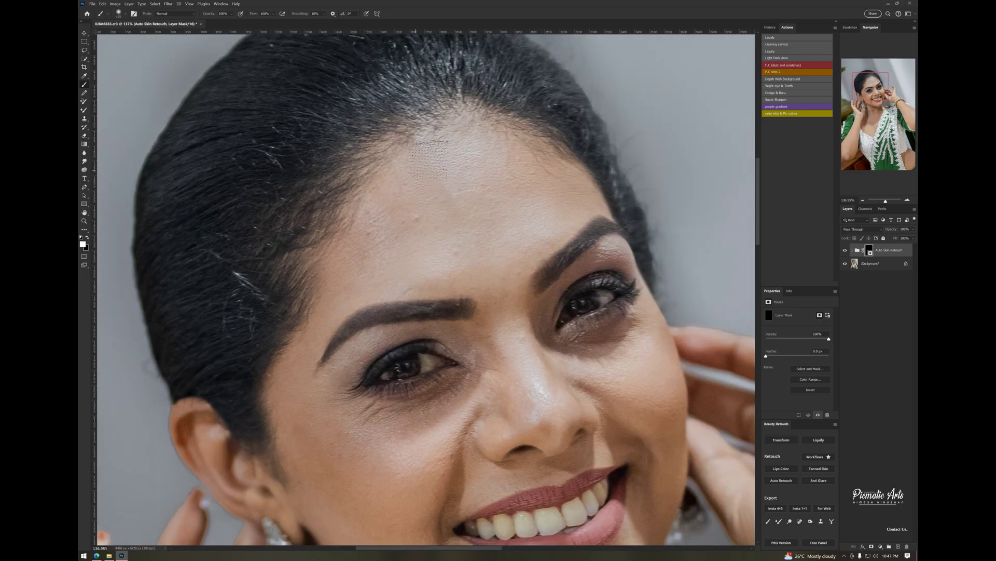
scroll(505, 399, "up", 2)
scroll(468, 332, "down", 2)
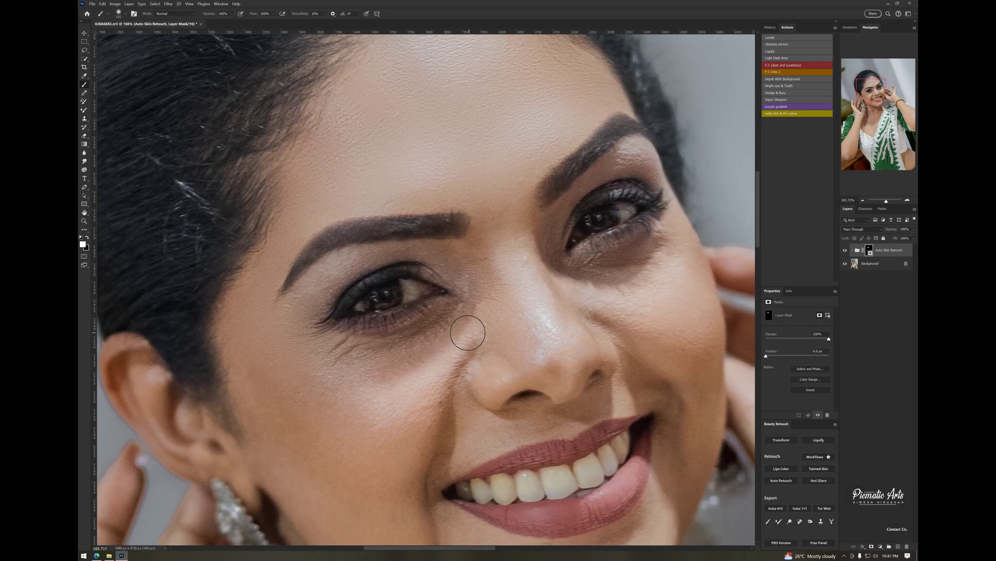
scroll(369, 359, "down", 1)
key("bracketright")
key("bracketright")
key("bracketright")
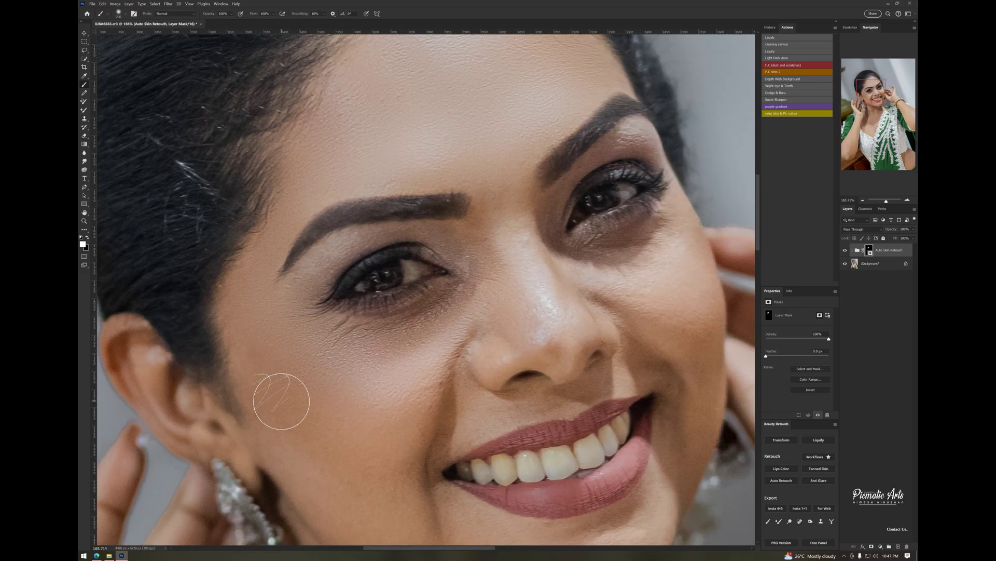
scroll(281, 399, "down", 5)
key("bracketleft")
key("bracketleft")
key("bracketleft")
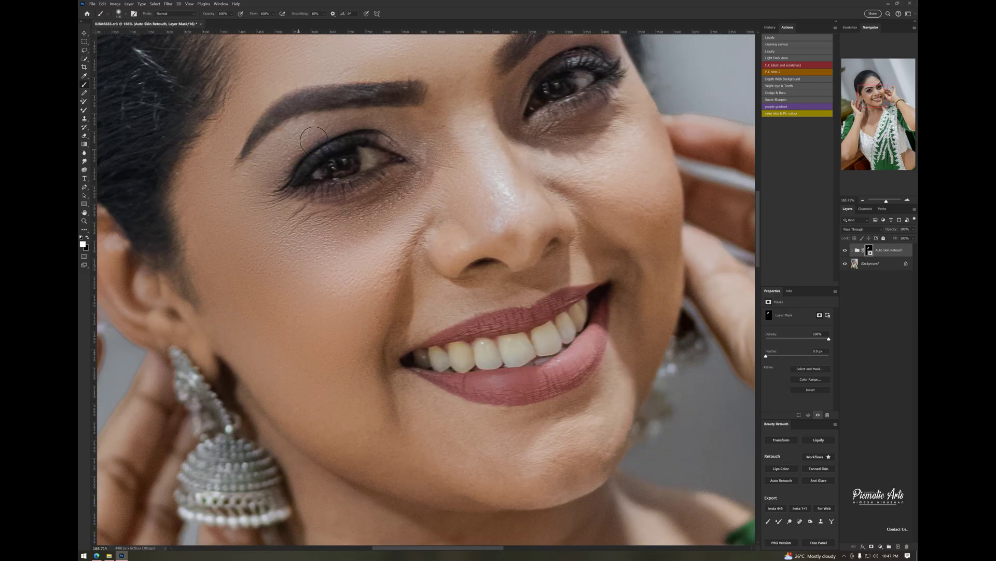
scroll(287, 159, "down", 5)
scroll(338, 251, "up", 3)
scroll(362, 276, "up", 2)
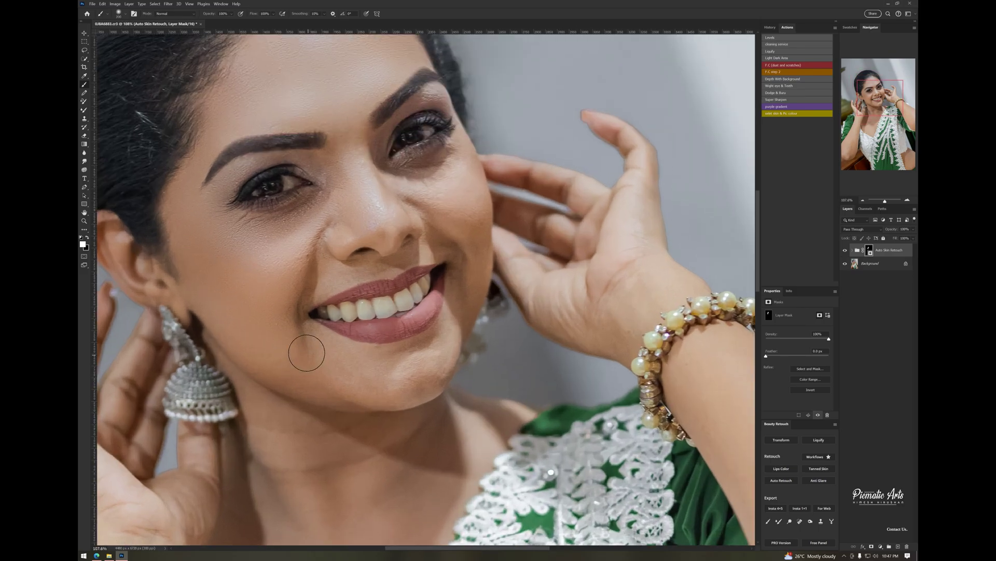
scroll(312, 298, "up", 2)
key("bracketleft")
key("bracketleft")
key("bracketleft")
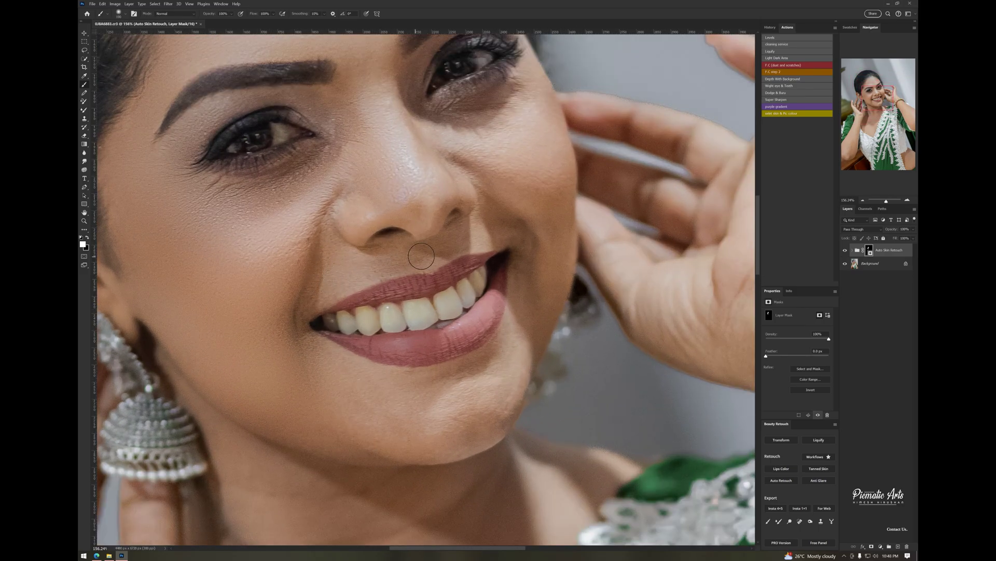
scroll(421, 256, "down", 2)
key("bracketright")
key("bracketright")
key("bracketright")
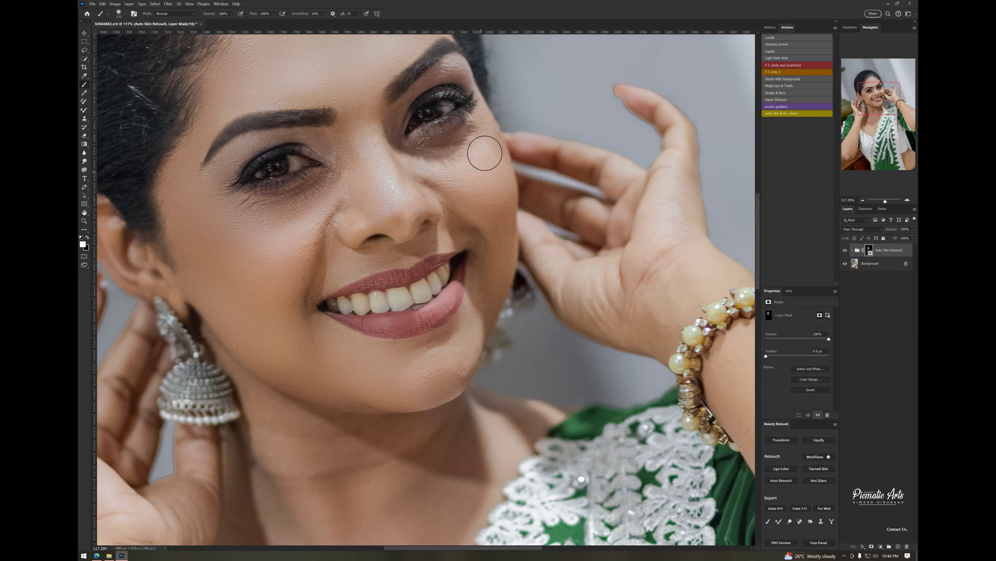
scroll(351, 230, "down", 3)
key("bracketleft")
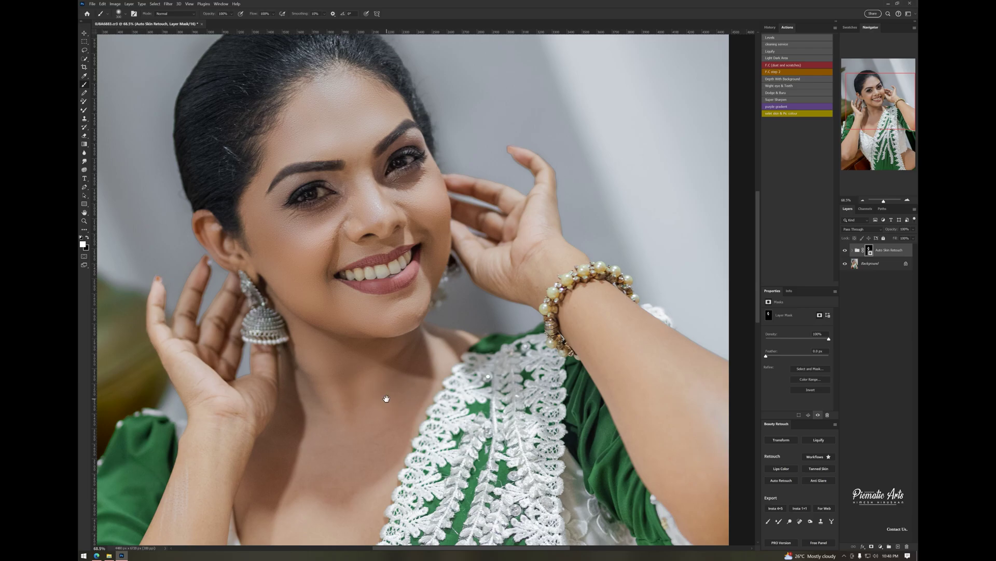
Step: Paint the mask over the upper body, neck and forearm to refine the smoothing
left_click_drag(386, 398, 462, 302)
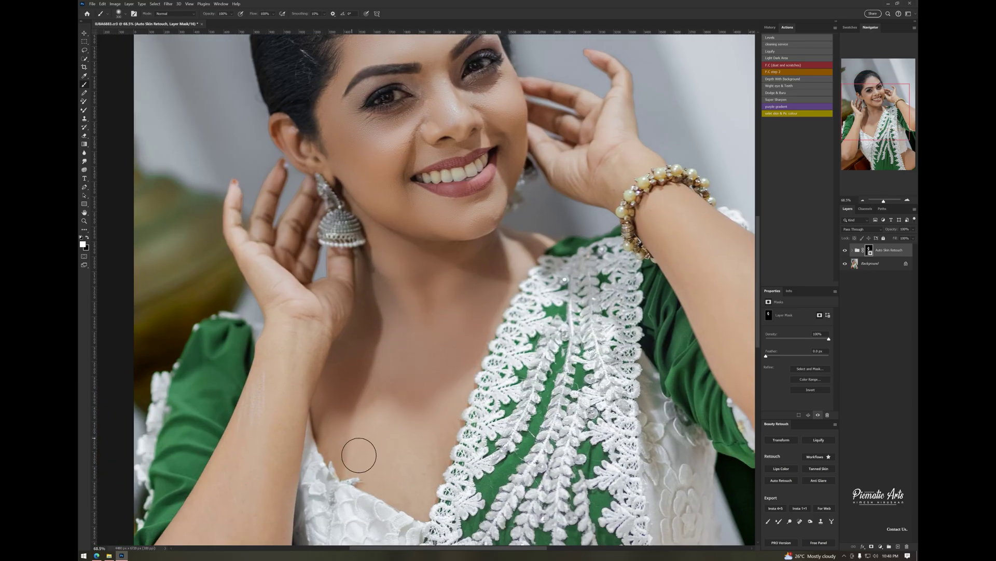
left_click_drag(407, 484, 482, 539)
scroll(352, 399, "down", 3)
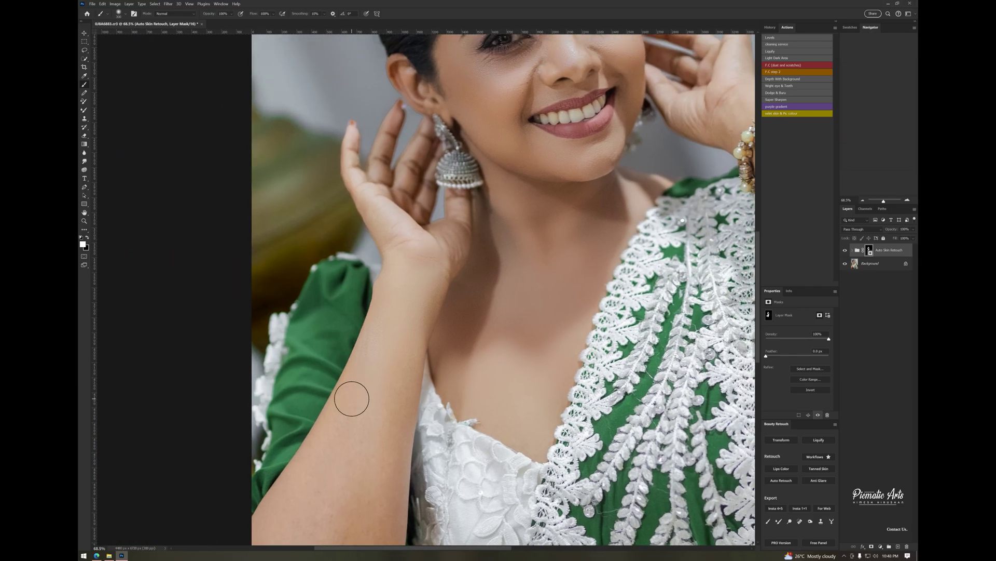
scroll(352, 399, "down", 3)
mouse_move(377, 357)
left_mouse_down()
mouse_move(416, 374)
mouse_move(418, 366)
left_mouse_up()
mouse_move(322, 471)
left_mouse_down()
mouse_move(309, 412)
mouse_move(352, 403)
mouse_move(349, 465)
mouse_move(326, 404)
left_mouse_up()
scroll(327, 403, "down", 3)
scroll(396, 467, "down", 1)
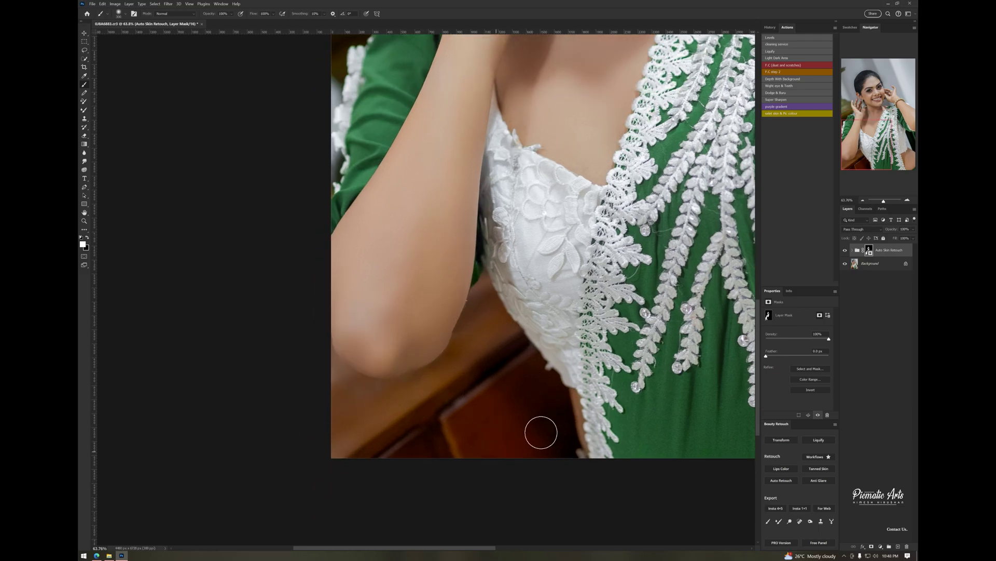
Step: Refine the mask around the lace, face, upper dress, bracelet and hand
scroll(540, 429, "right", 3)
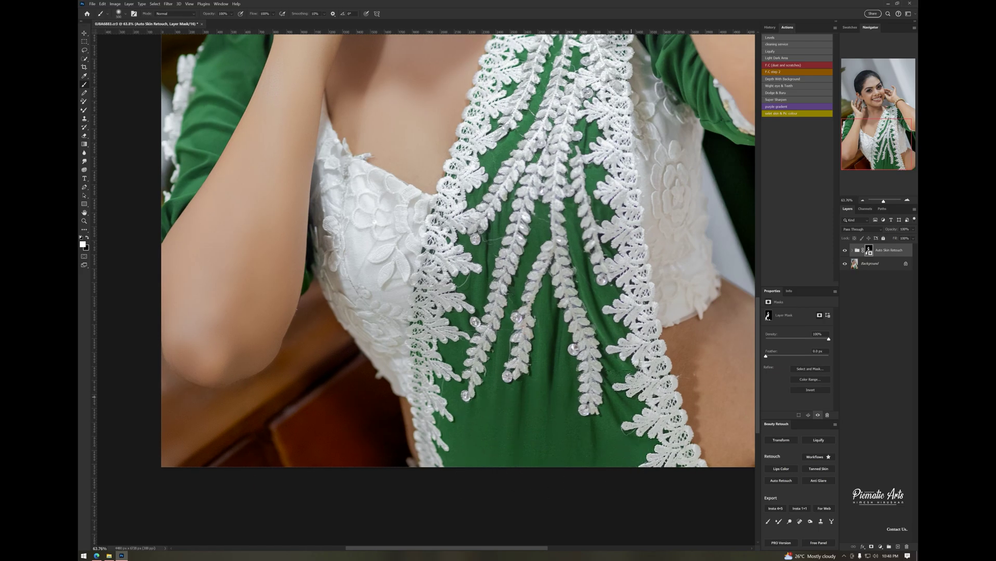
key("bracketright")
key("bracketright")
key("bracketright")
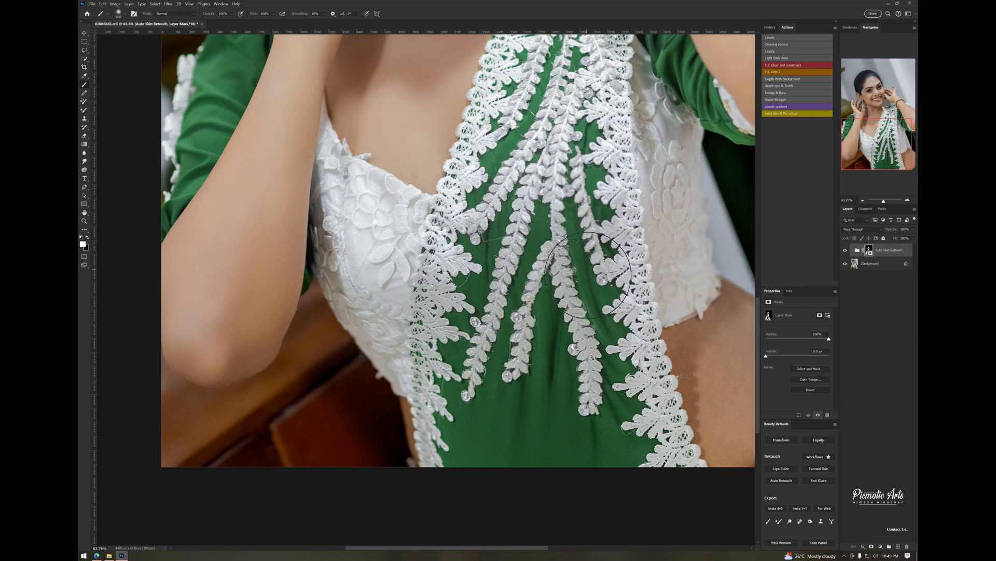
key("bracketleft")
mouse_move(588, 275)
left_mouse_down()
mouse_move(544, 346)
mouse_move(525, 465)
left_mouse_up()
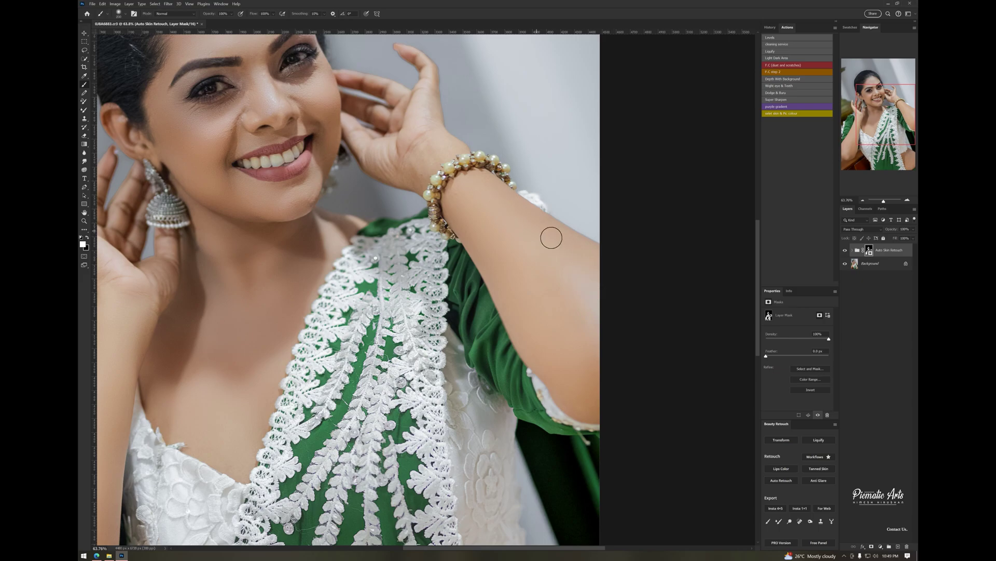
scroll(407, 183, "up", 3)
left_click_drag(407, 185, 458, 288)
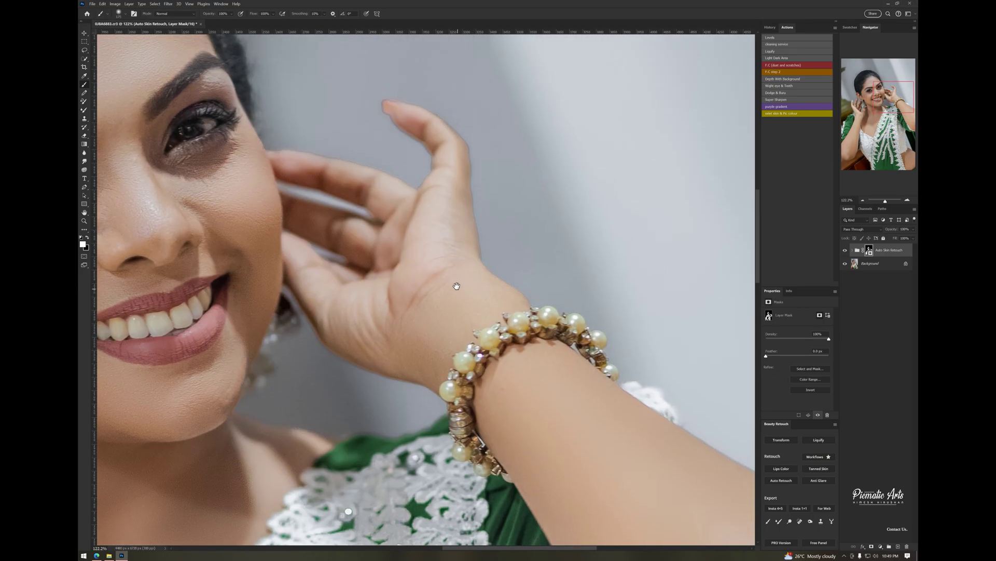
scroll(372, 323, "down", 3)
scroll(269, 264, "up", 2)
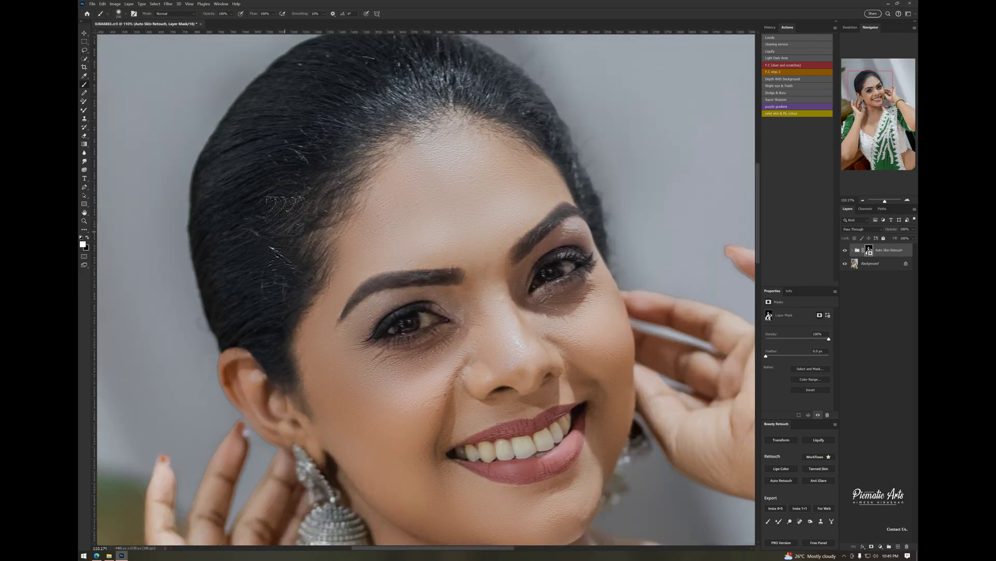
scroll(415, 116, "down", 2)
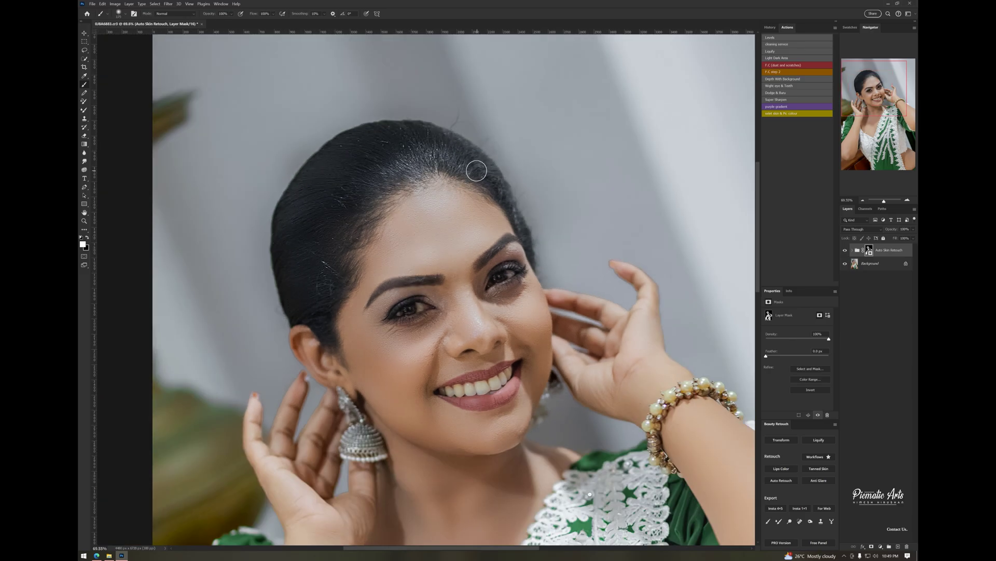
scroll(502, 211, "down", 3)
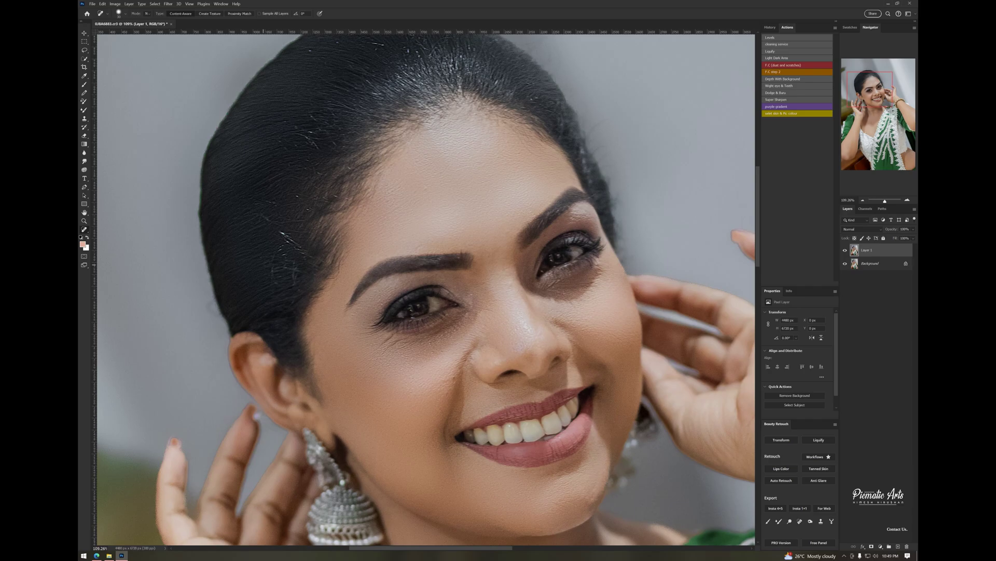
Step: Spot-heal the stray hairs on top of the head and along the crown
scroll(293, 259, "up", 3)
left_click_drag(287, 295, 286, 250)
left_click(316, 174)
left_click(298, 231)
scroll(314, 293, "up", 5)
mouse_move(314, 294)
left_mouse_down()
mouse_move(280, 262)
mouse_move(348, 290)
mouse_move(265, 299)
left_mouse_up()
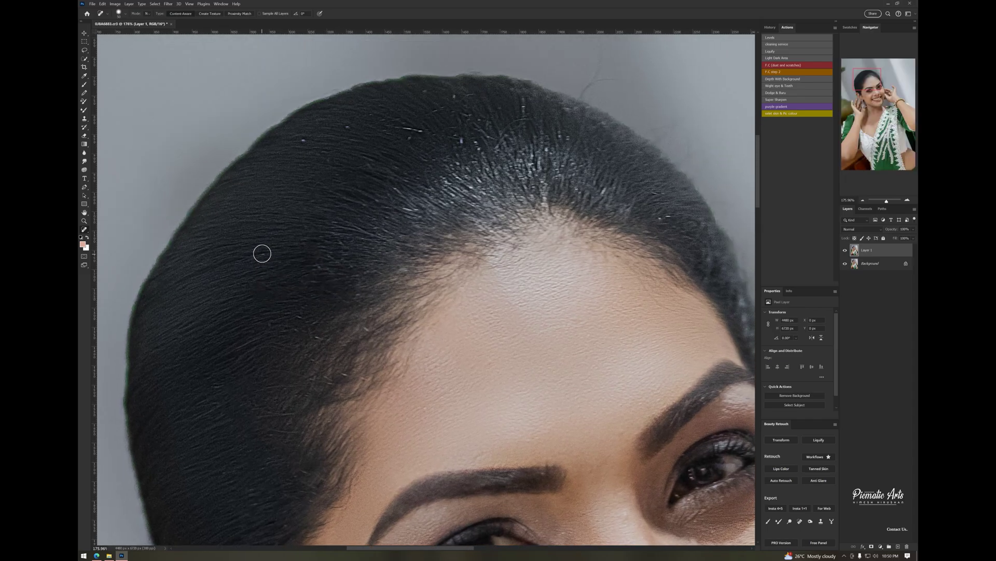
Step: Heal the stray white strand and hair-edge strand, then merge Layer 1 into Background
scroll(237, 307, "down", 5)
scroll(234, 281, "up", 5)
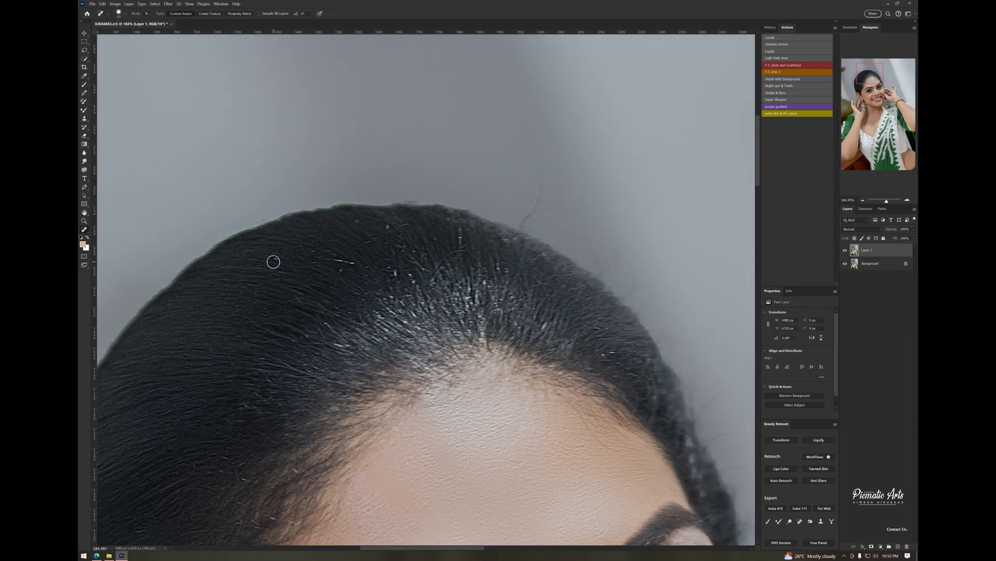
left_click_drag(326, 260, 411, 283)
left_click_drag(543, 193, 519, 228)
scroll(603, 262, "down", 5)
scroll(423, 260, "down", 1)
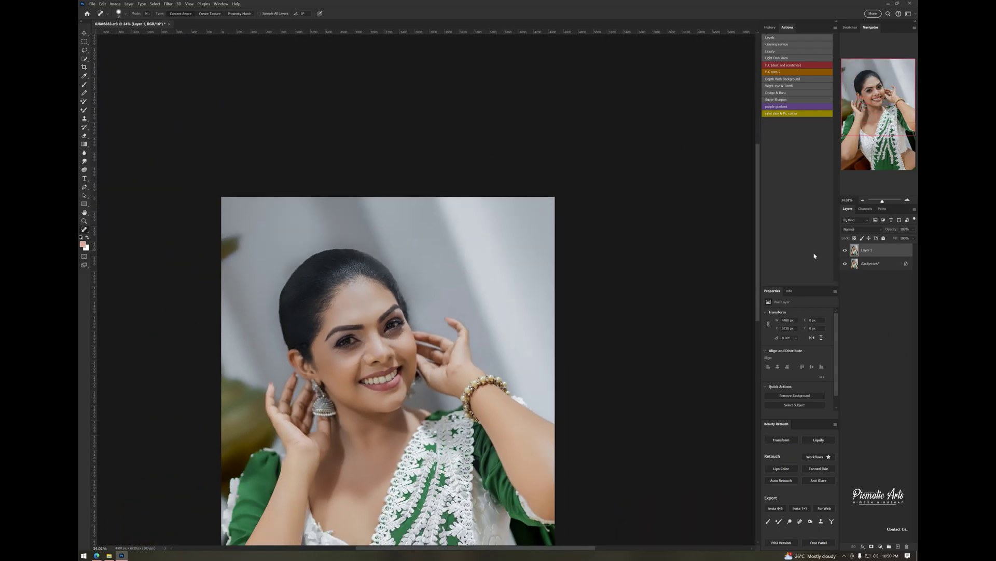
scroll(532, 321, "up", 1)
scroll(532, 320, "down", 2)
key("ctrl+e")
scroll(531, 321, "down", 1)
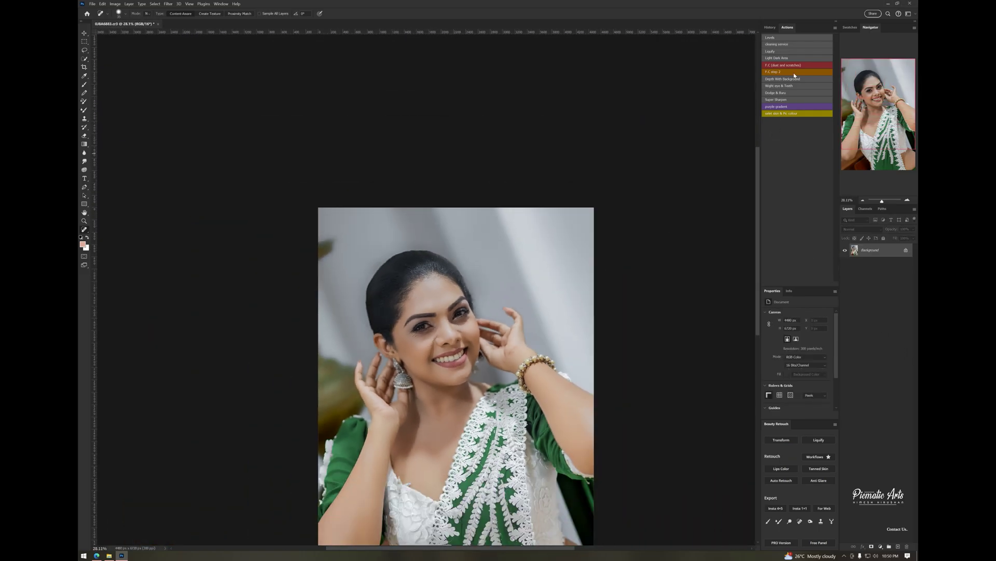
Step: Split the photo with Frequency Separation and blend the forehead and nose-bridge skin tone
left_click(794, 72)
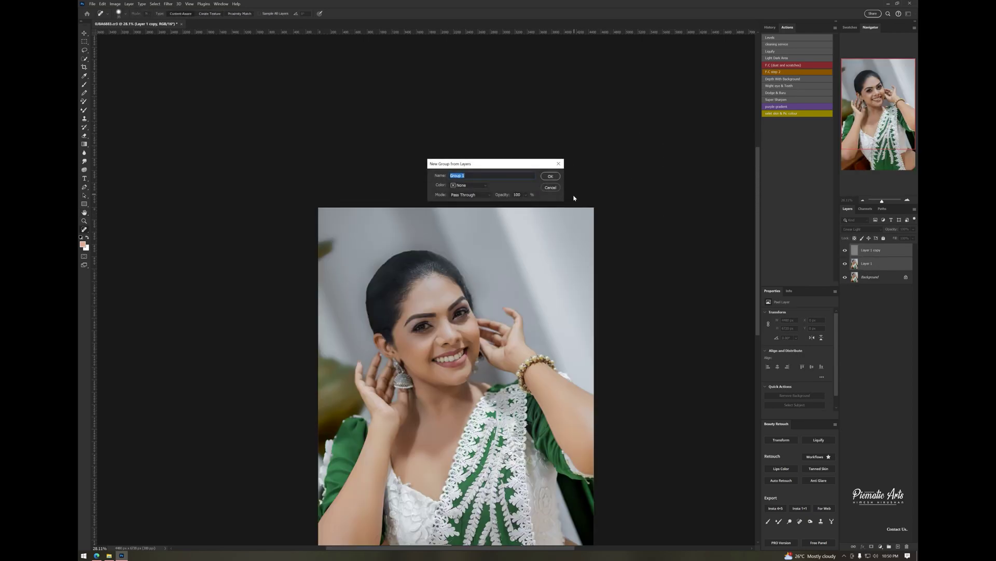
key("Return")
scroll(395, 358, "up", 5)
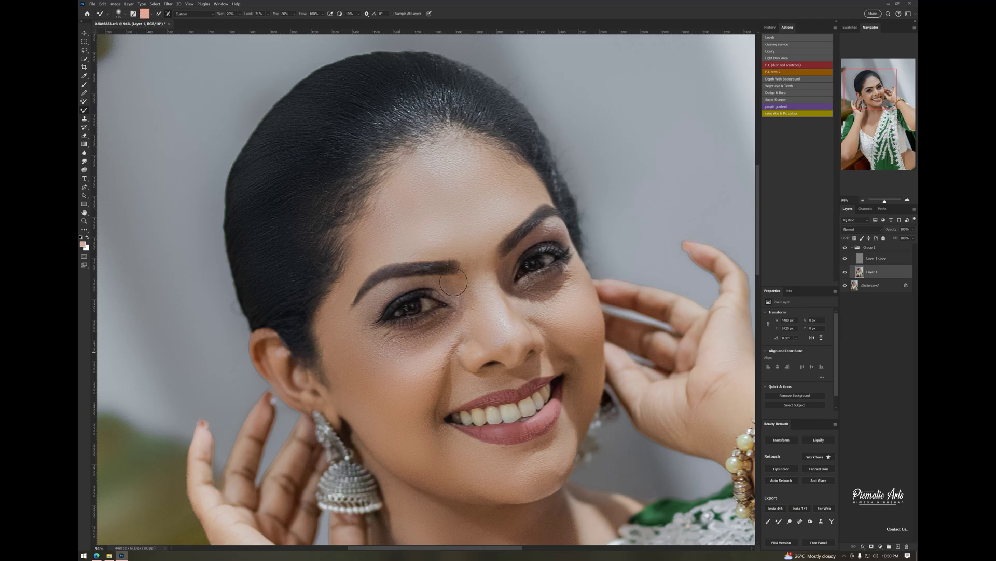
scroll(453, 282, "up", 3)
left_click_drag(492, 169, 503, 192)
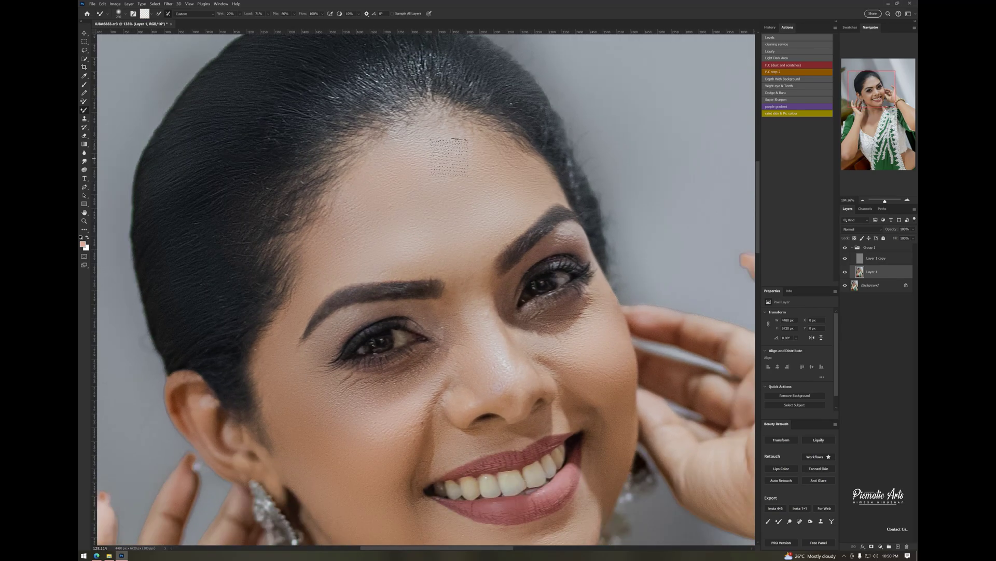
scroll(445, 260, "up", 2)
left_click_drag(485, 291, 466, 285)
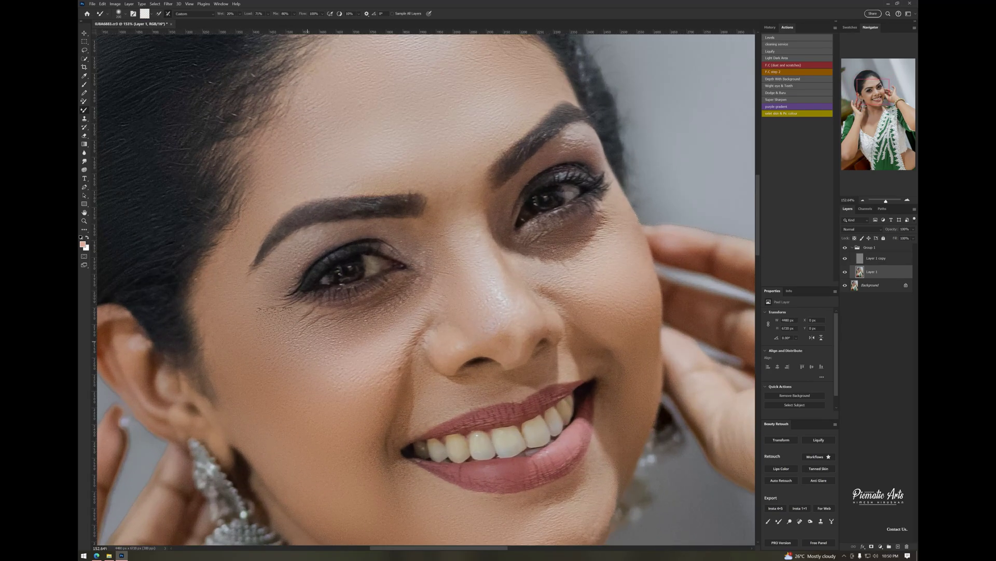
scroll(306, 342, "down", 1)
Step: Resize the Mixer Brush for under-eye and cheek areas and blend the chin skin tone
key("bracketleft")
scroll(278, 290, "down", 4)
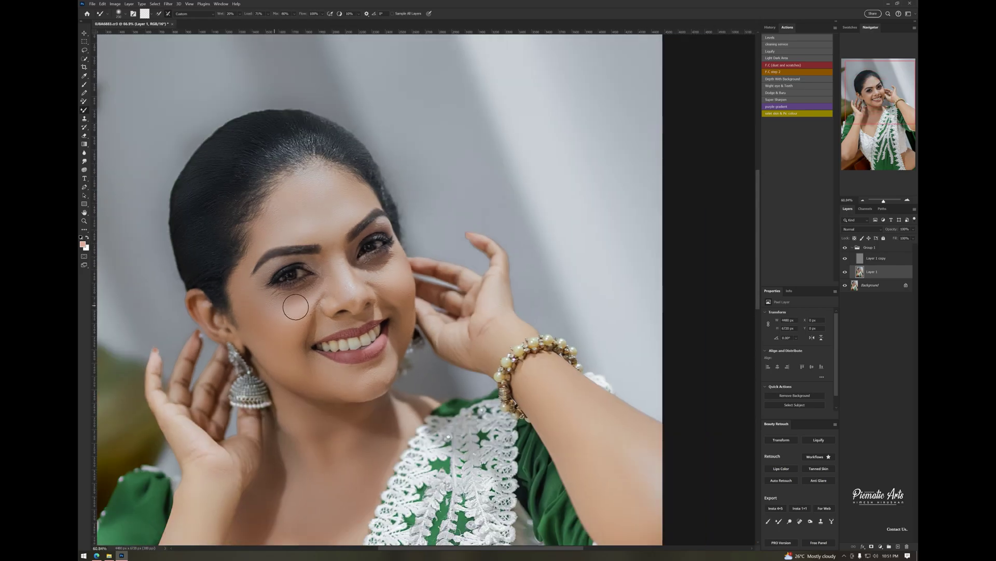
scroll(348, 258, "up", 3)
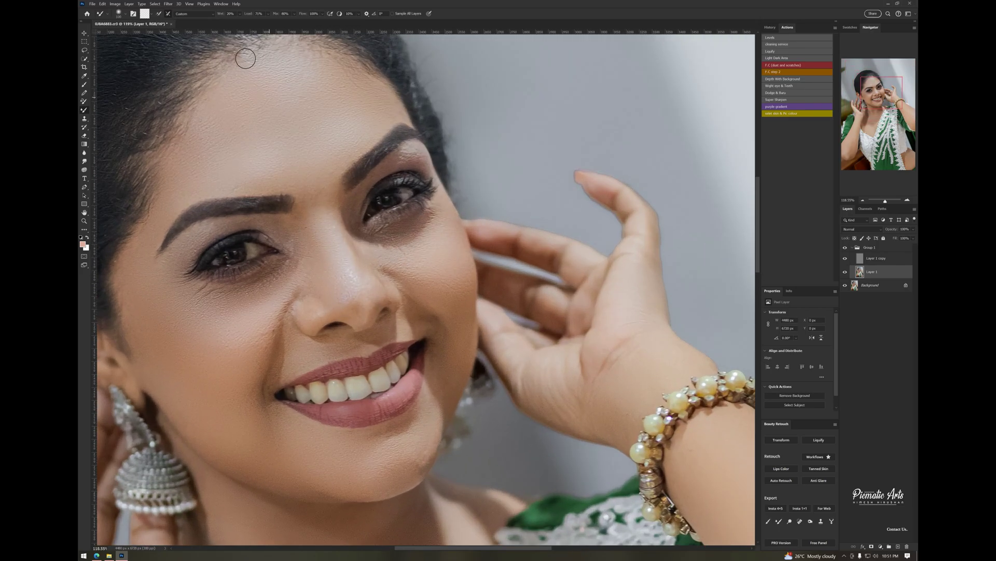
key("bracketright")
key("bracketright")
key("bracketleft")
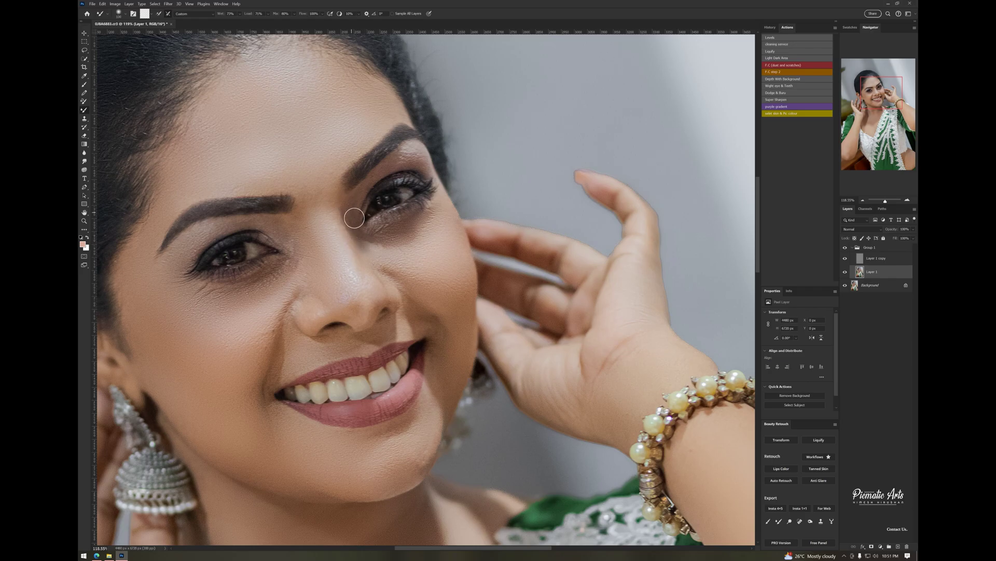
key("bracketright")
key("bracketright")
key("bracketright")
mouse_move(421, 453)
left_mouse_down()
mouse_move(362, 474)
mouse_move(310, 450)
left_mouse_up()
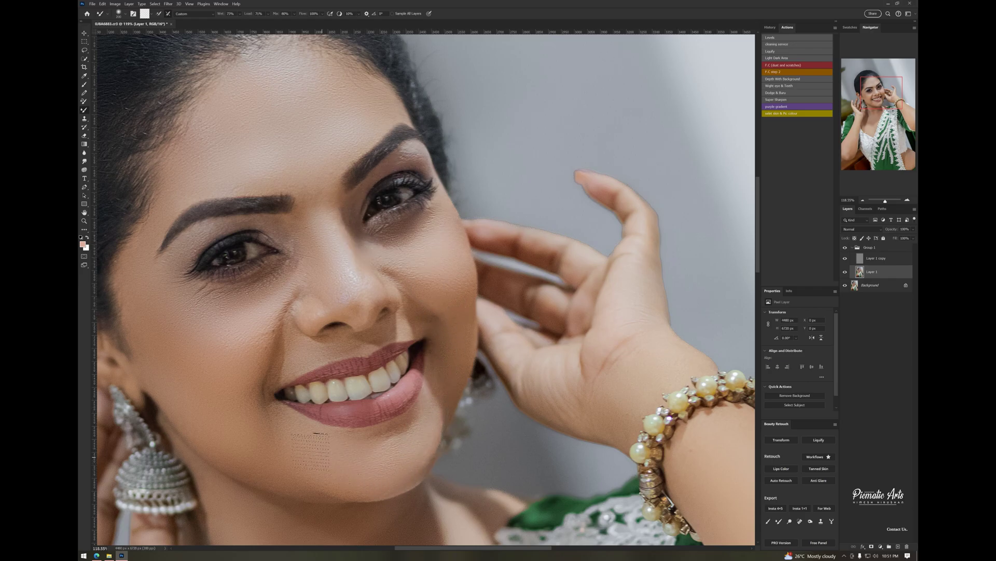
scroll(261, 430, "down", 5)
scroll(285, 236, "up", 3)
scroll(483, 193, "down", 3)
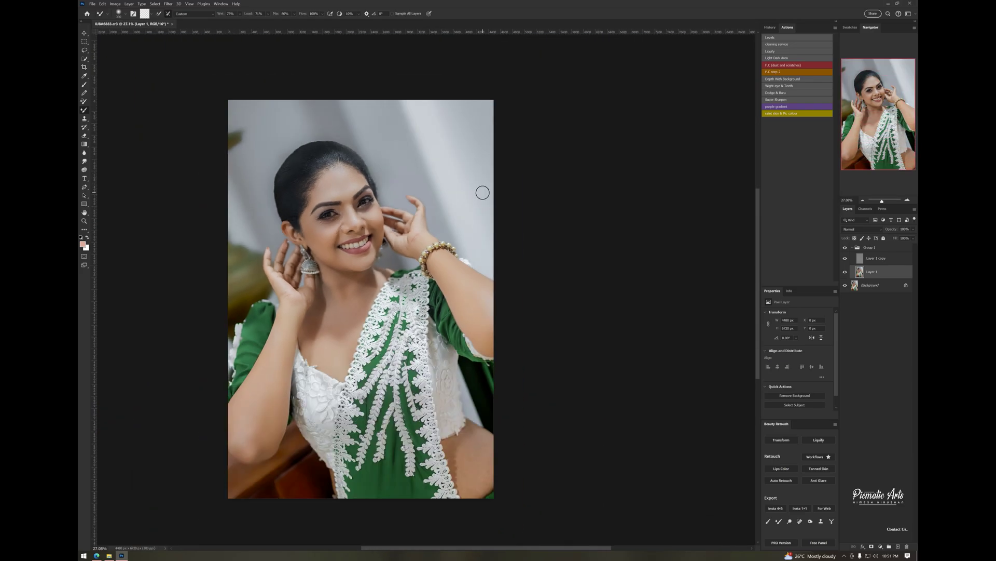
scroll(345, 210, "up", 5)
scroll(315, 211, "up", 2)
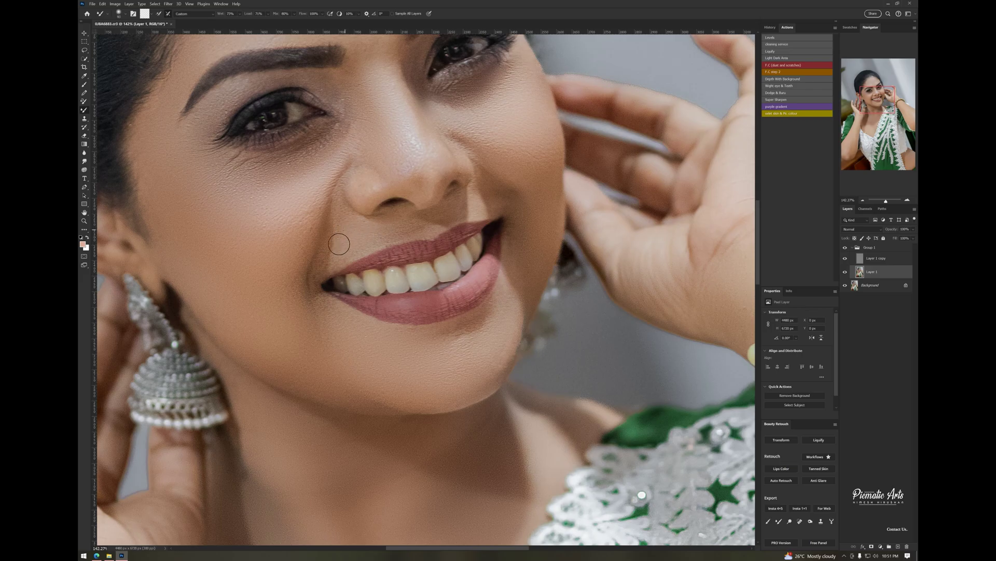
scroll(452, 221, "down", 1)
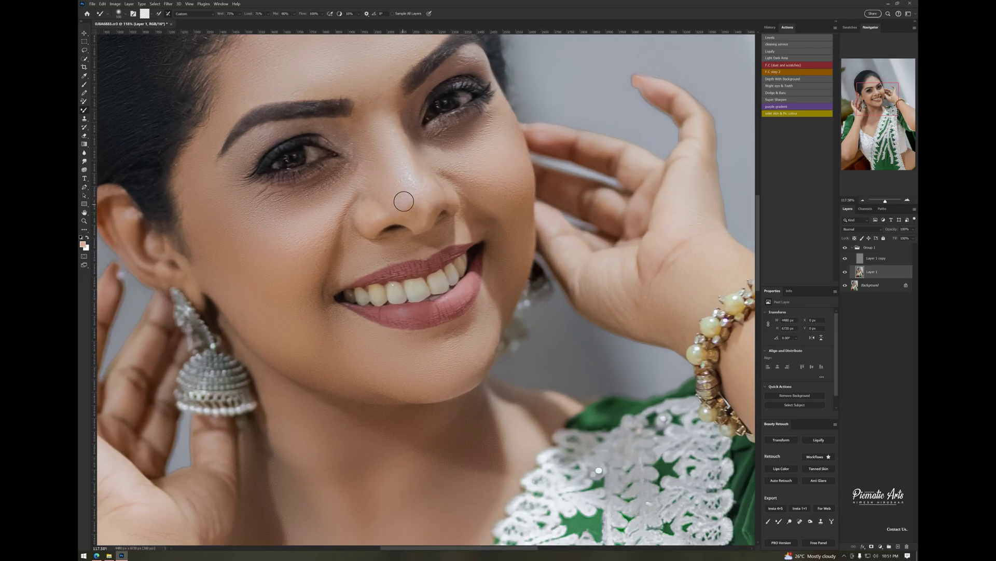
scroll(389, 218, "down", 2)
scroll(385, 282, "up", 2)
Step: Blend larger skin areas with a doubled brush size, then collapse Group 1
key("bracketright")
key("bracketright")
key("bracketright")
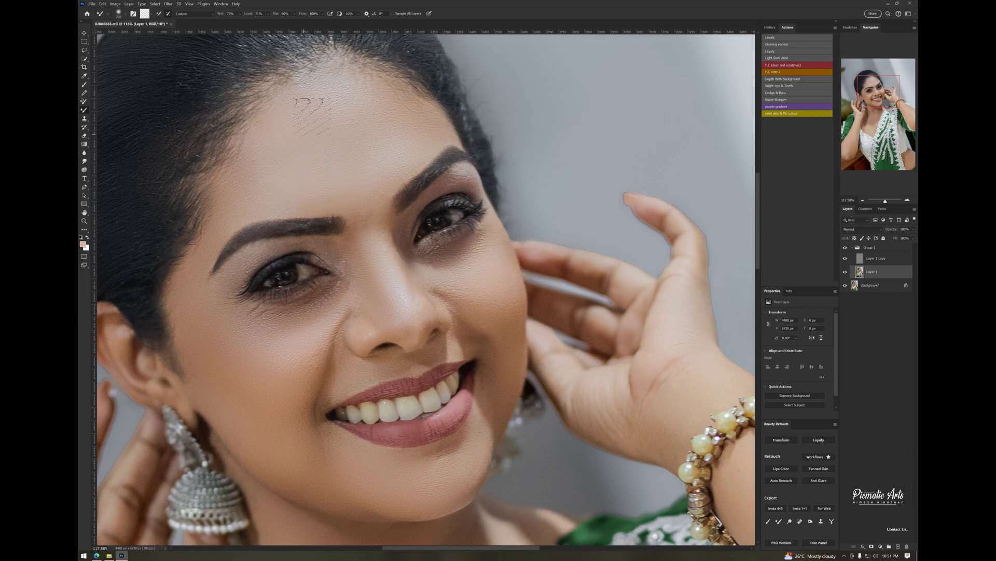
scroll(311, 112, "down", 3)
scroll(307, 211, "up", 1)
scroll(307, 211, "up", 2)
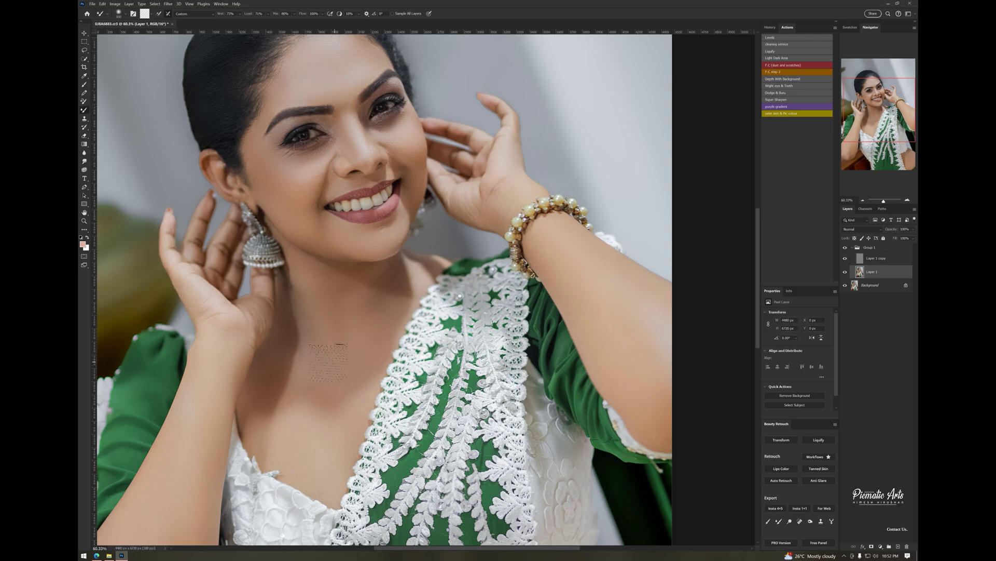
scroll(330, 288, "down", 3)
scroll(310, 283, "up", 3)
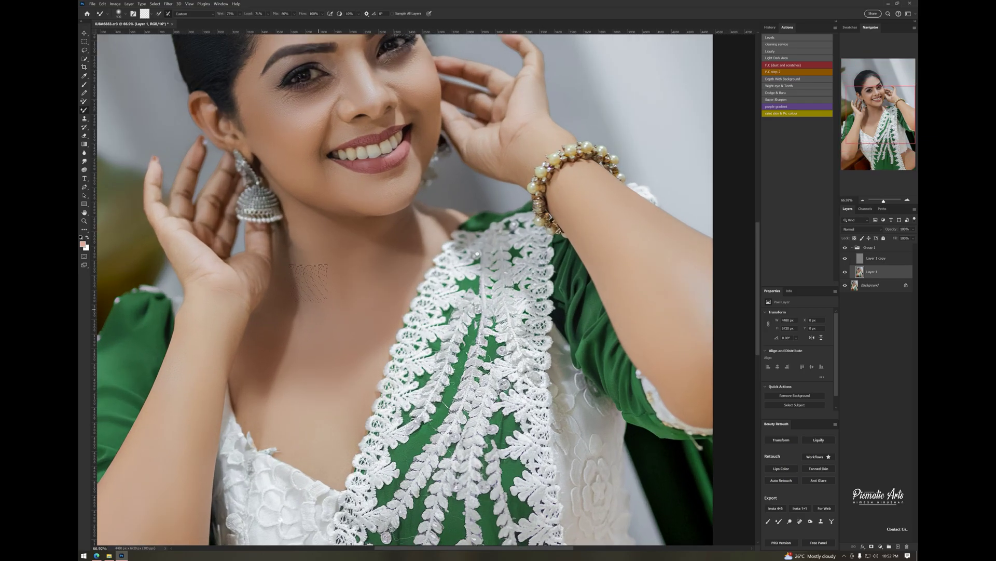
scroll(459, 260, "down", 2)
scroll(415, 312, "down", 3)
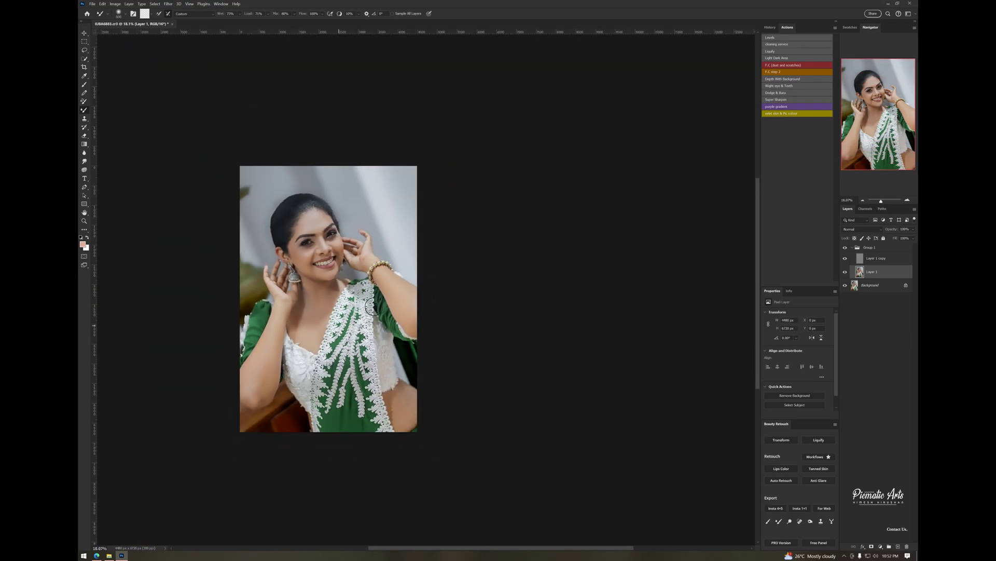
left_click(852, 247)
scroll(413, 335, "up", 1)
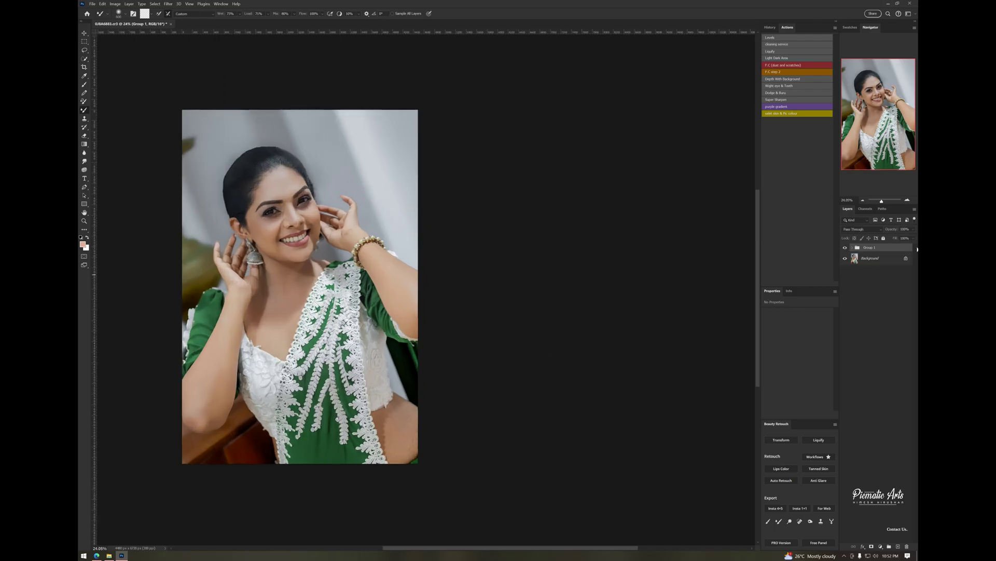
Step: Reopen Group 1 and blend the lower shoulder skin tone on Layer 1
left_click(852, 248)
left_click(872, 272)
scroll(384, 483, "up", 3)
scroll(415, 405, "up", 2)
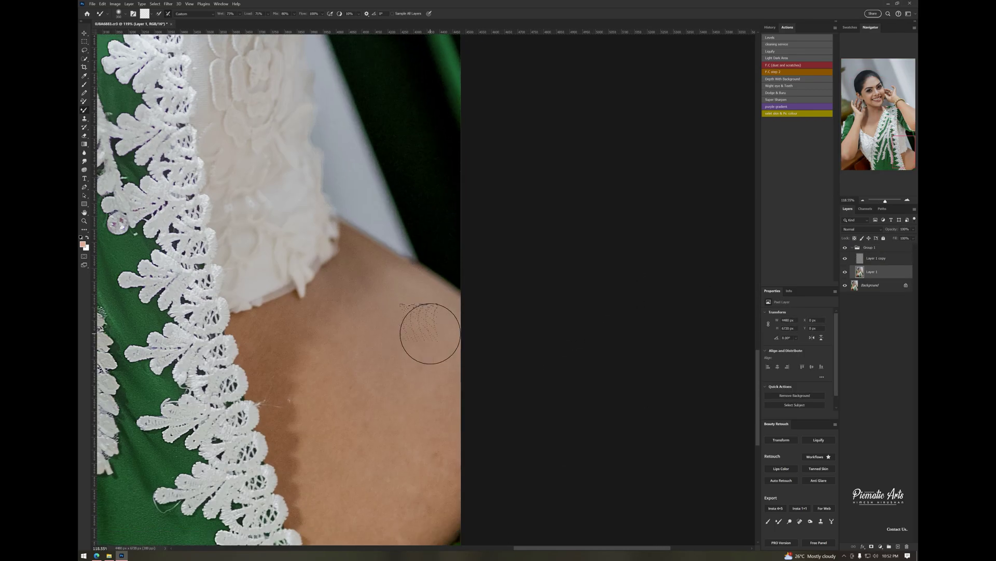
left_click_drag(378, 396, 410, 279)
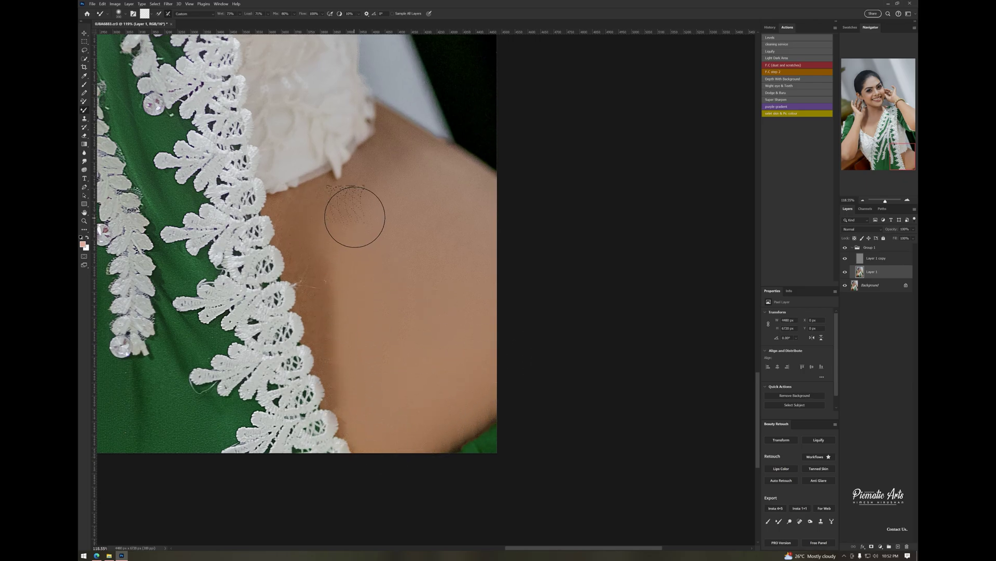
scroll(351, 305, "down", 3)
scroll(518, 393, "down", 3)
scroll(225, 348, "up", 3)
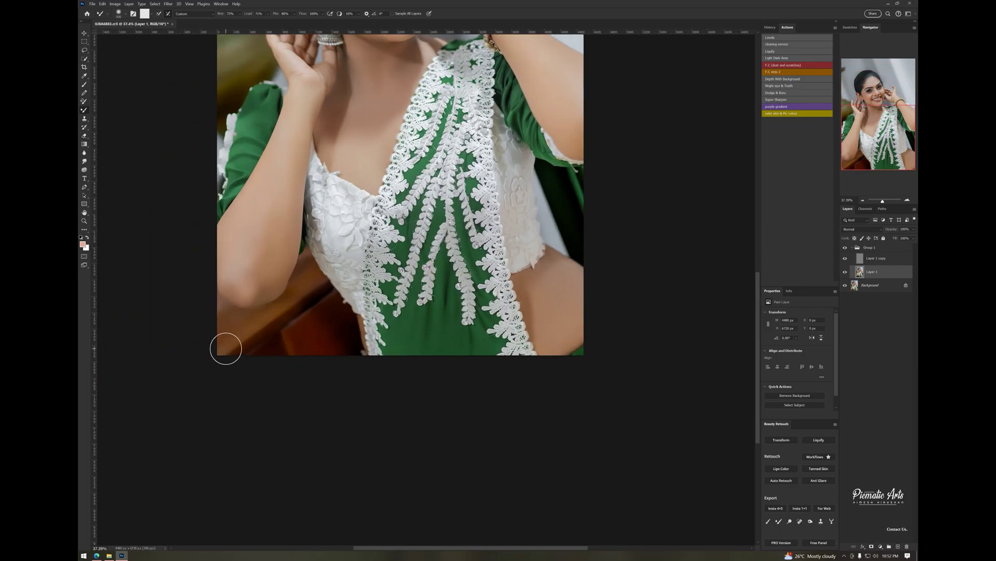
scroll(318, 343, "down", 2)
scroll(300, 84, "up", 1)
scroll(291, 165, "up", 3)
scroll(393, 195, "down", 3)
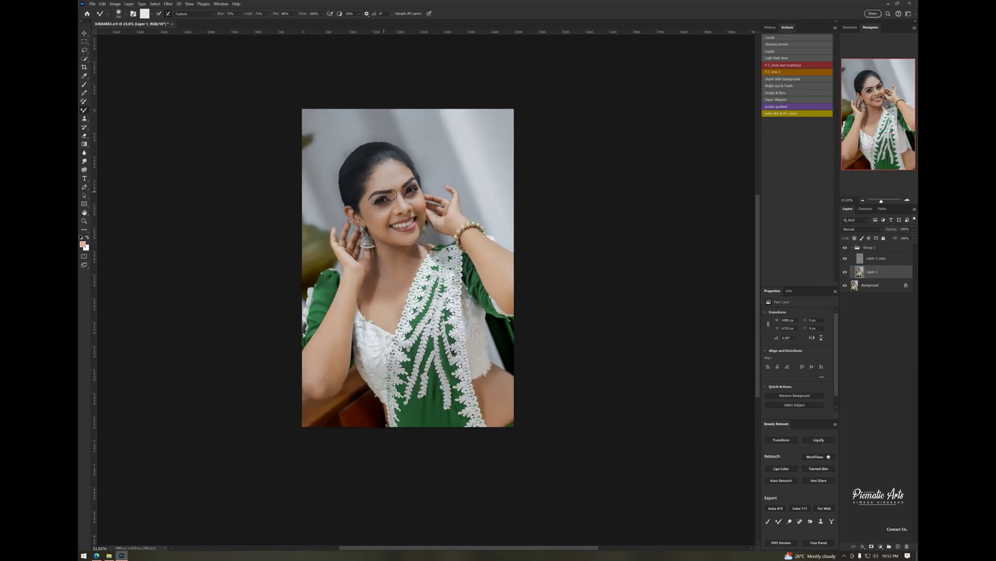
Step: Merge Group 1 into a single Layer 1 and fit the whole photo in view
left_click(852, 247)
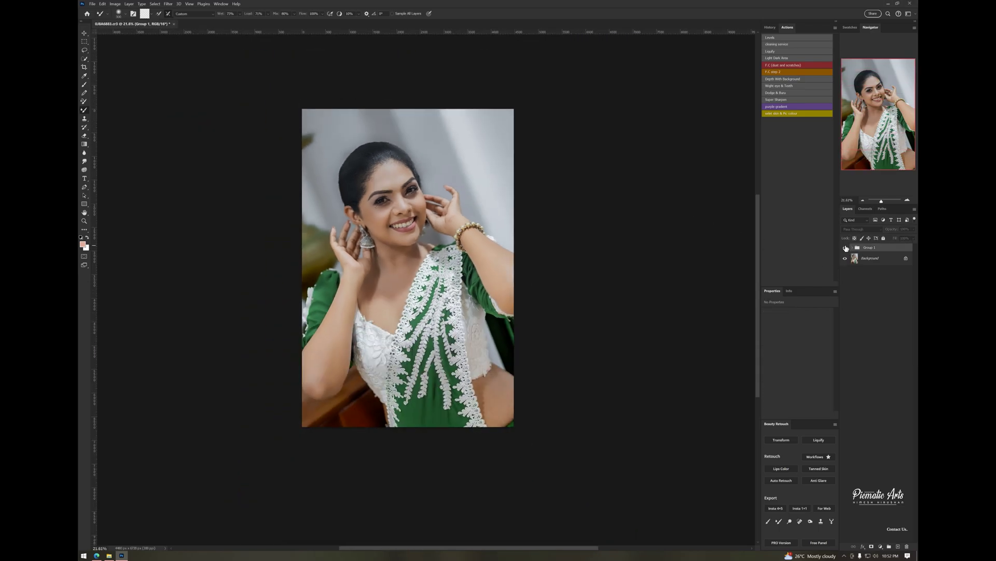
key("ctrl+minus")
key("ctrl+plus")
key("ctrl+plus")
key("ctrl+plus")
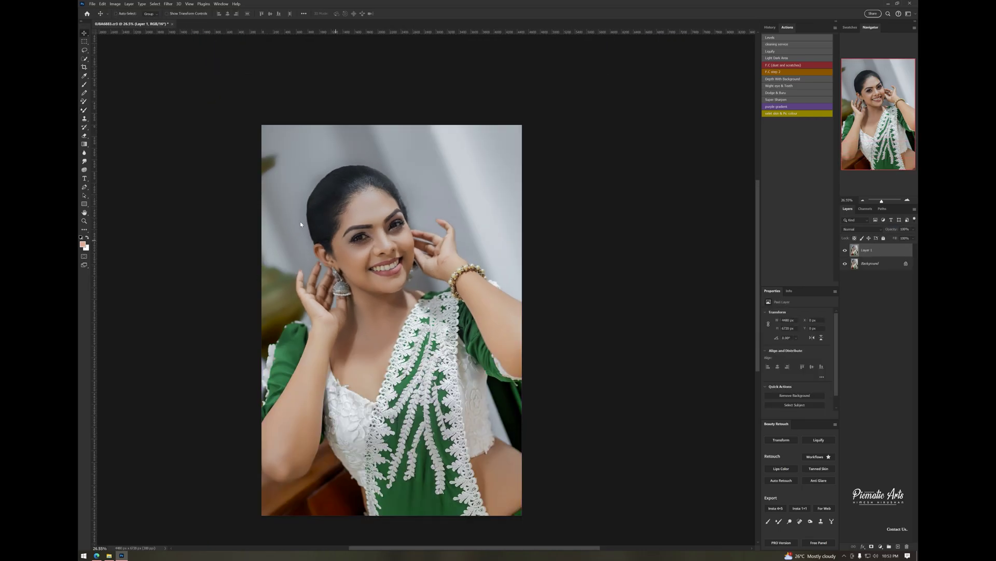
Step: Slim the waist edge and smooth the back-of-head hair outline with Liquify's Forward Warp
key("ctrl+shift+x")
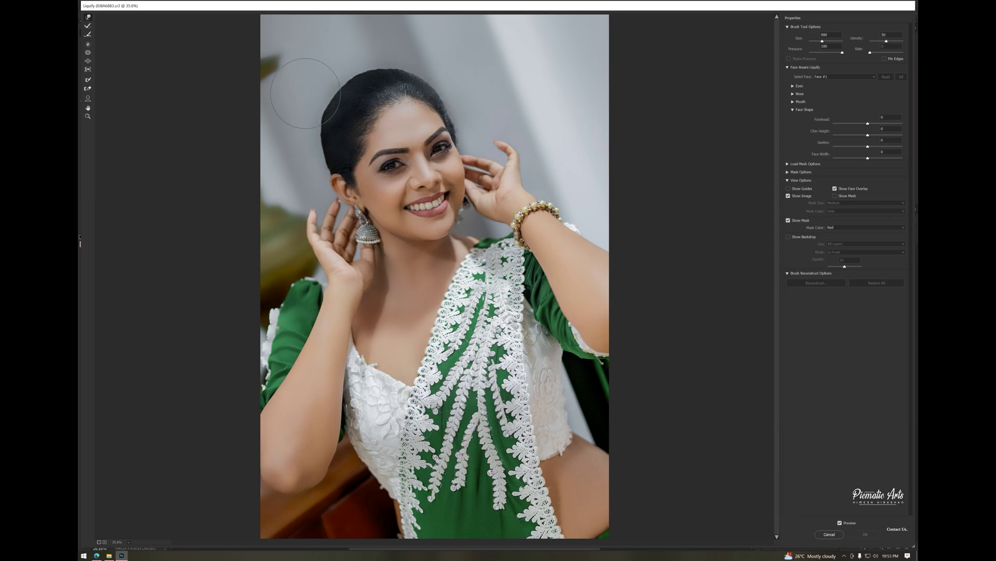
key("bracketright")
key("bracketright")
key("bracketright")
left_click_drag(618, 431, 604, 435)
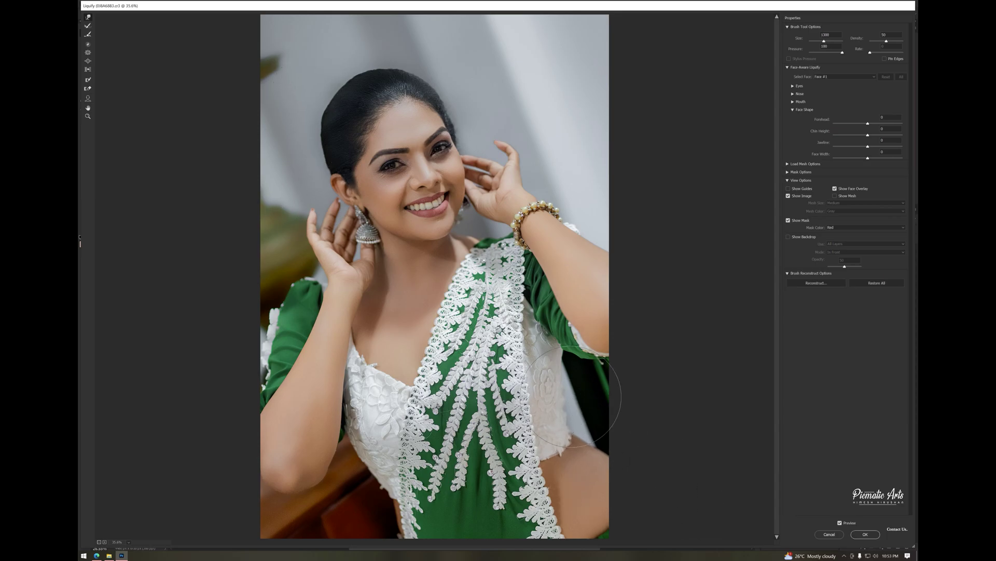
scroll(312, 97, "up", 2)
key("bracketleft")
scroll(278, 113, "up", 1)
key("bracketleft")
key("bracketleft")
key("bracketleft")
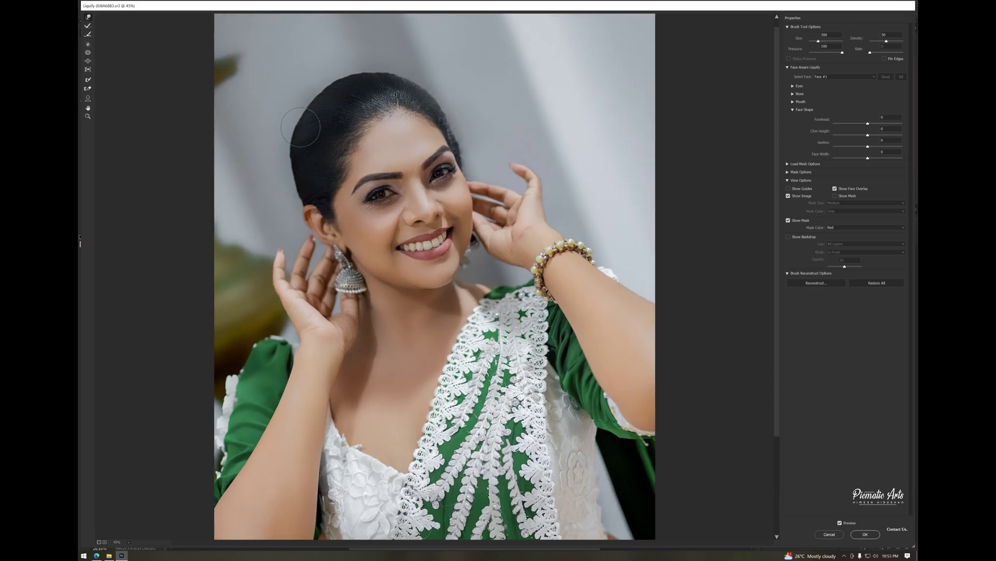
key("bracketright")
key("bracketright")
key("bracketright")
key("bracketleft")
key("bracketleft")
scroll(362, 206, "down", 1)
key("bracketleft")
key("bracketleft")
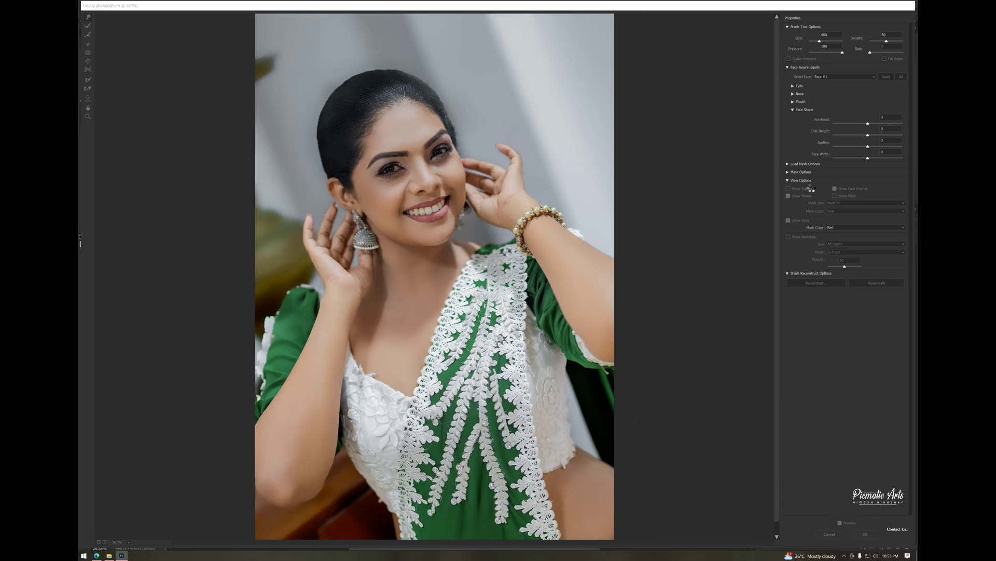
key("Return")
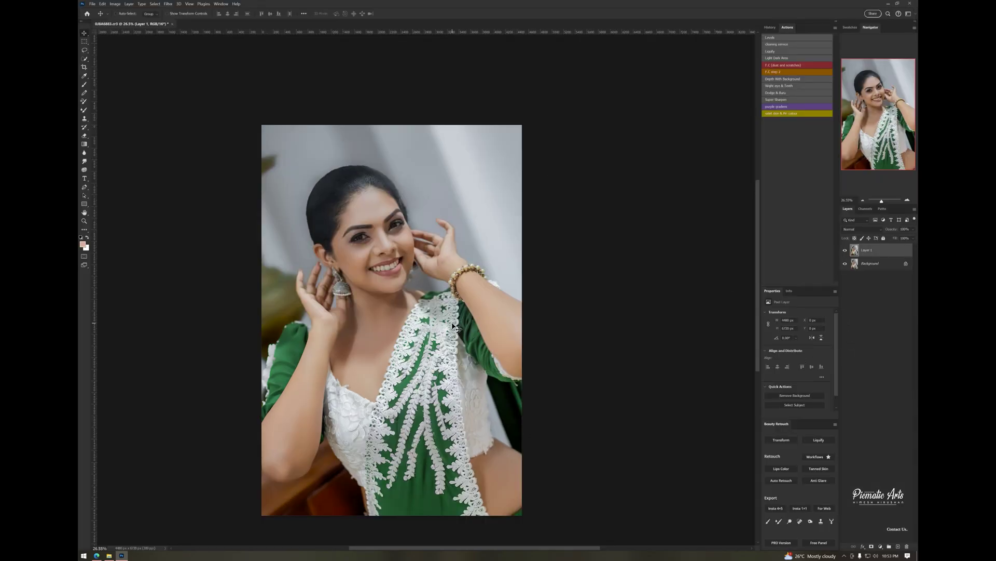
Step: Flatten the image and apply Levels with the white input point at 249
key("ctrl+j")
key("s")
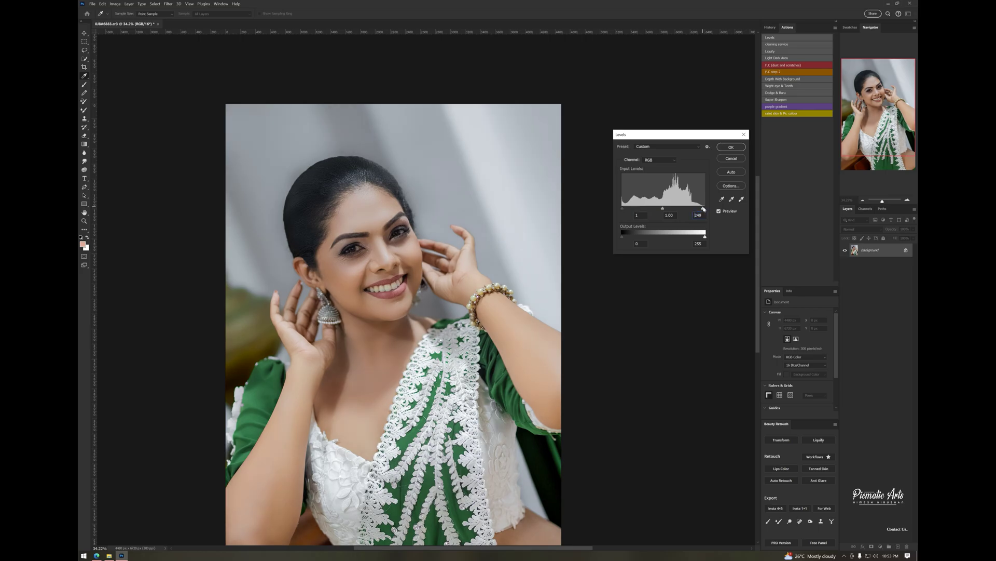
key("Return")
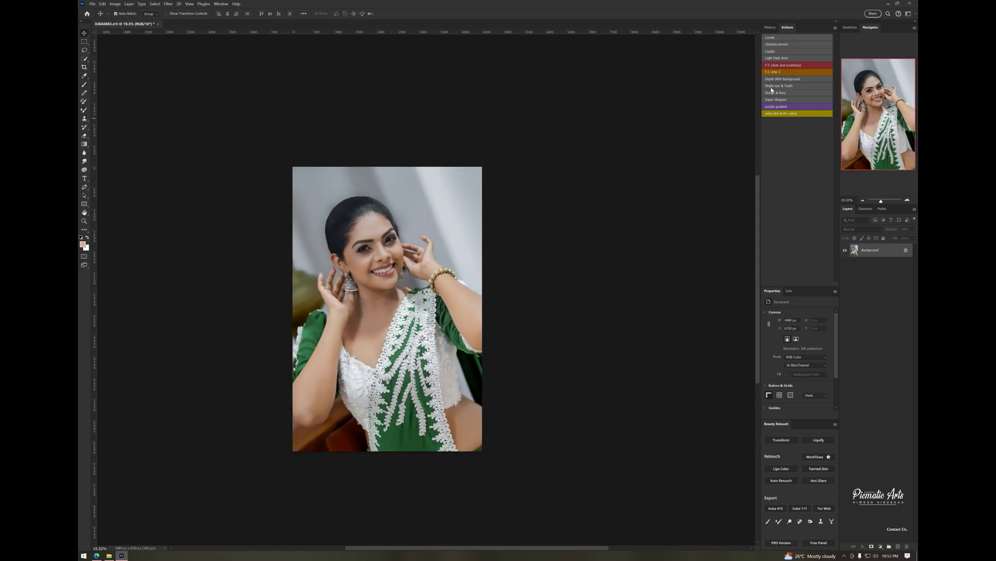
scroll(351, 272, "up", 3)
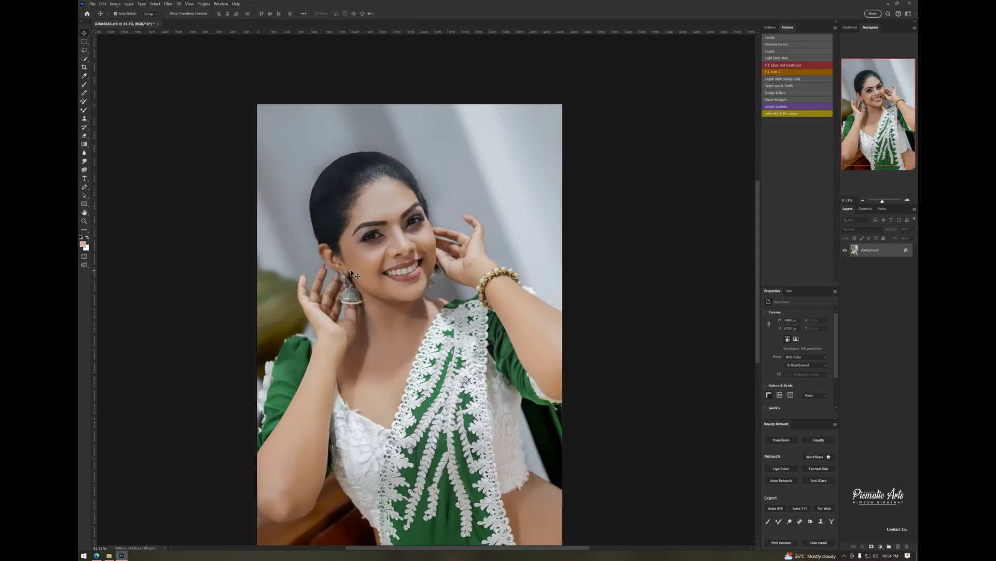
Step: Run the skin colour action, confirming the skin tones selection and the colour fill layer
left_click(779, 115)
left_click(546, 129)
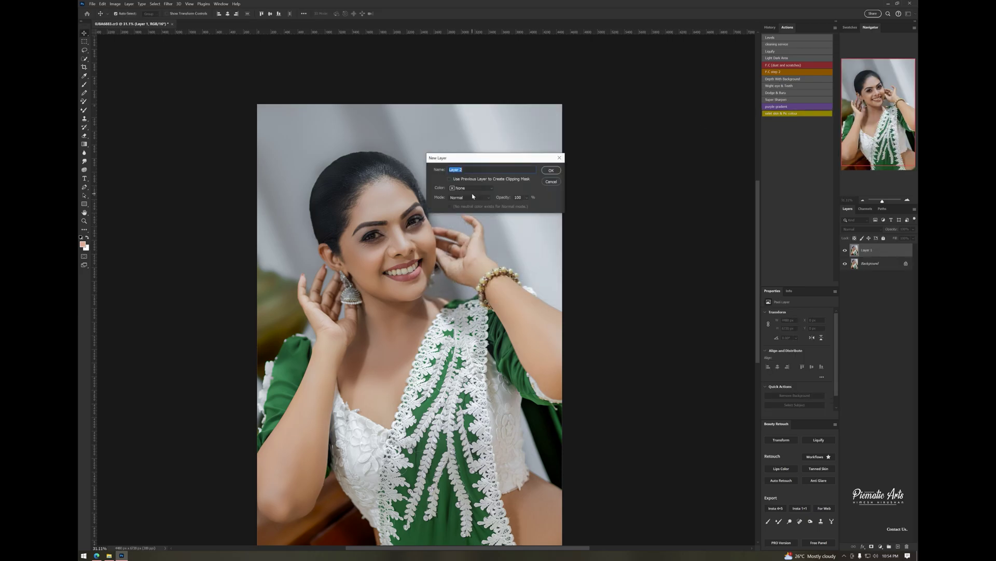
left_click(540, 165)
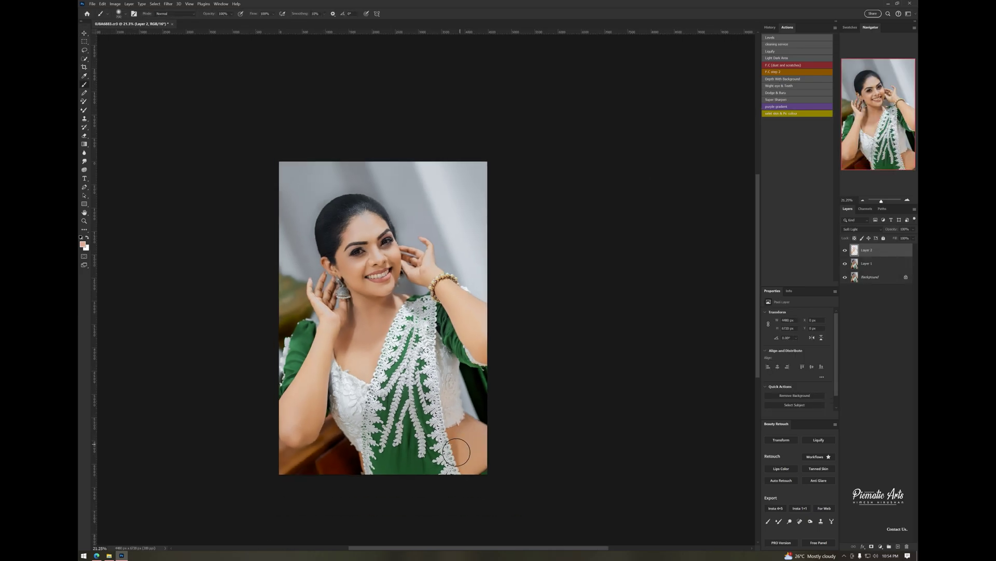
scroll(497, 410, "up", 3)
scroll(497, 410, "up", 2)
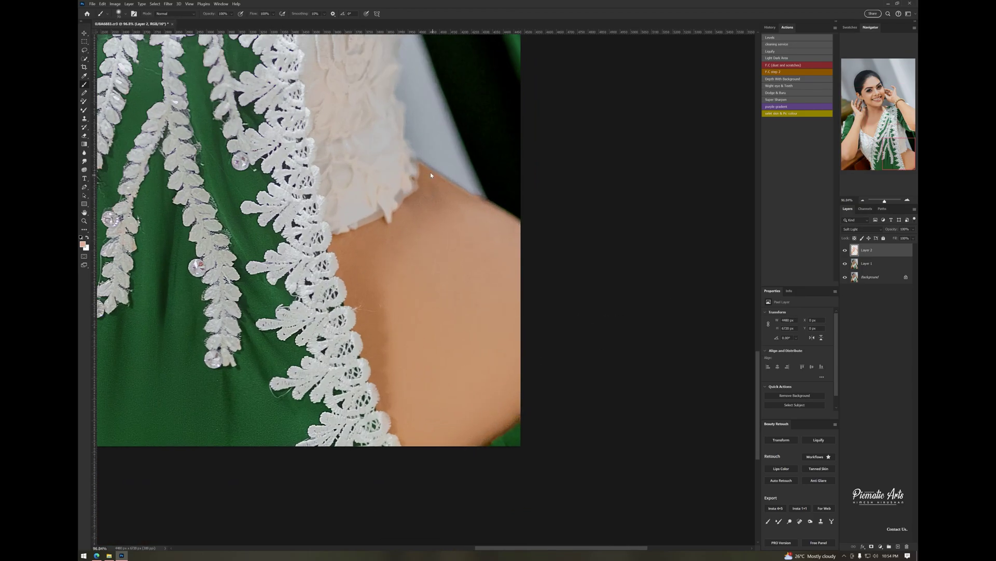
scroll(389, 371, "down", 1)
scroll(174, 338, "down", 1)
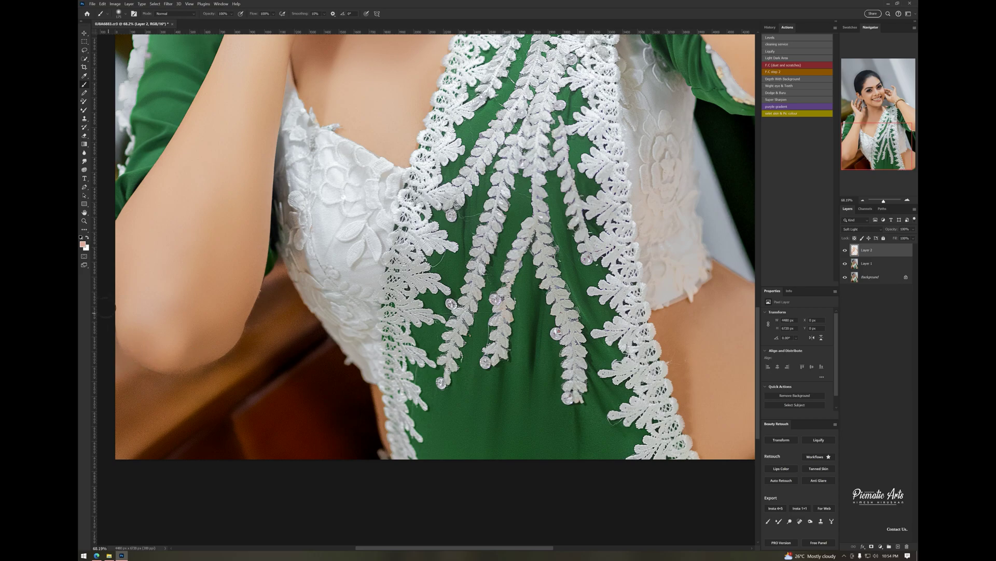
scroll(234, 231, "up", 3)
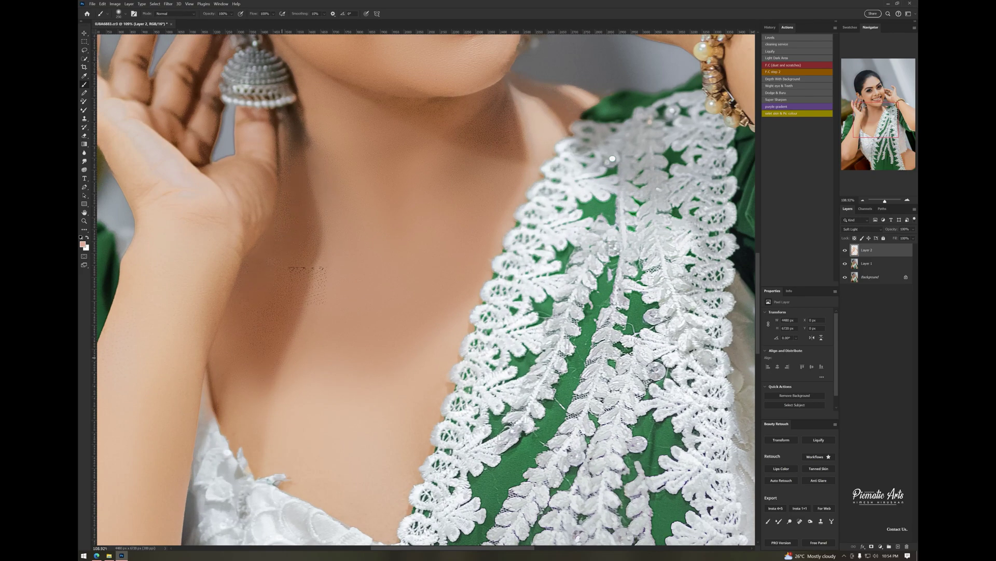
Step: Lighten the shadows between the fingers and along the hairline on the Soft Light layer
left_click_drag(128, 137, 305, 267)
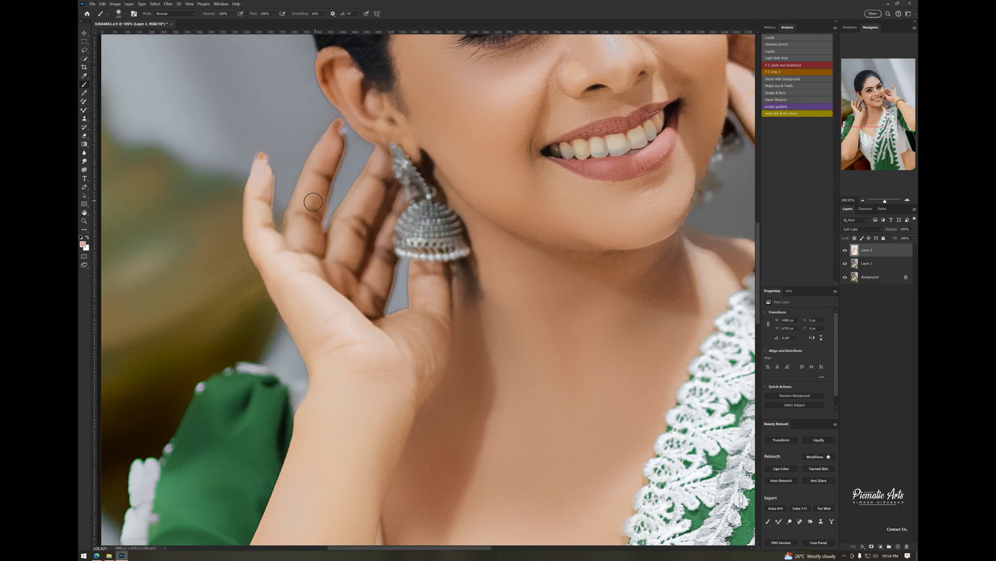
left_click_drag(378, 195, 374, 276)
key("bracketright")
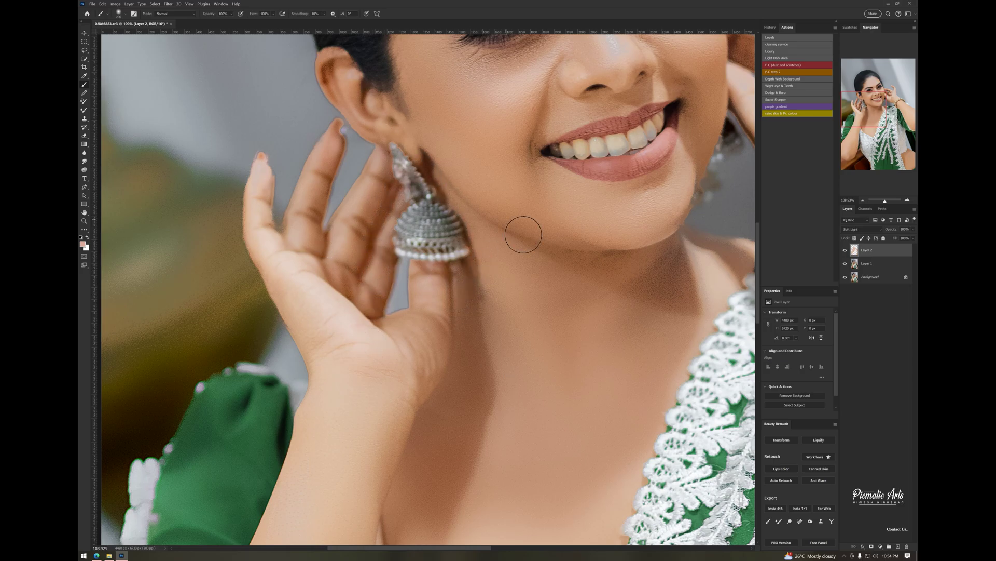
scroll(496, 207, "down", 2)
scroll(352, 360, "up", 2)
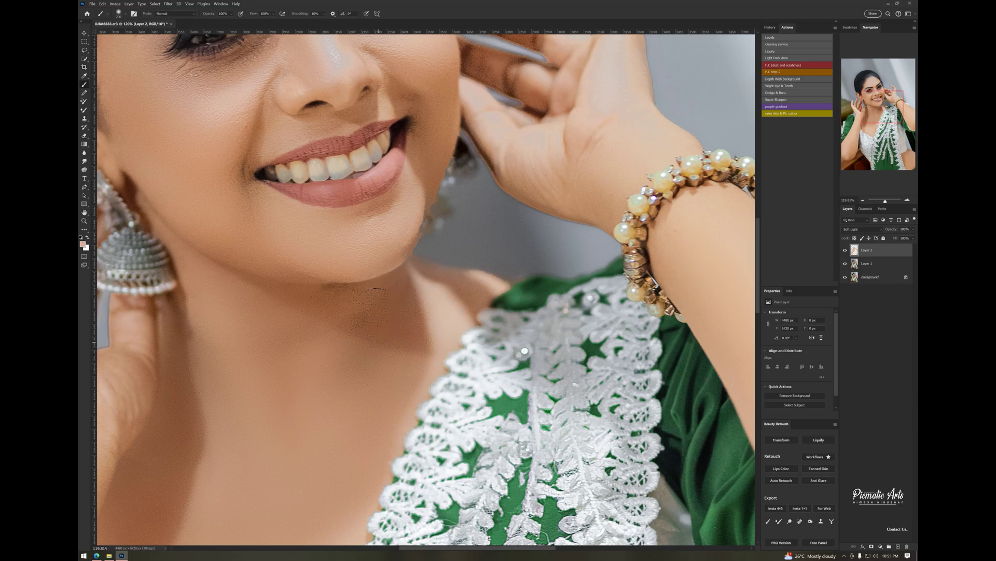
left_click_drag(227, 189, 277, 371)
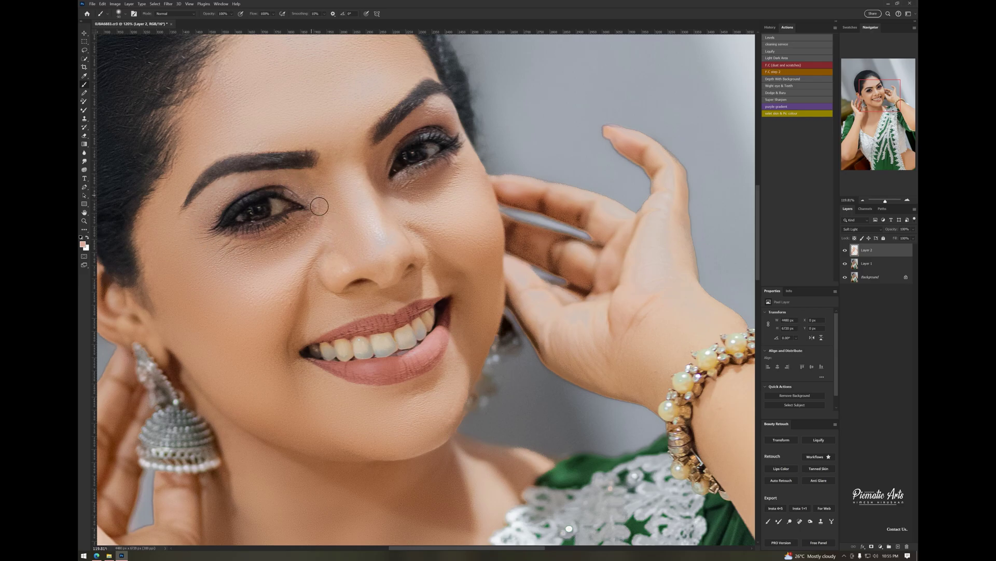
scroll(213, 202, "down", 2)
key("bracketright")
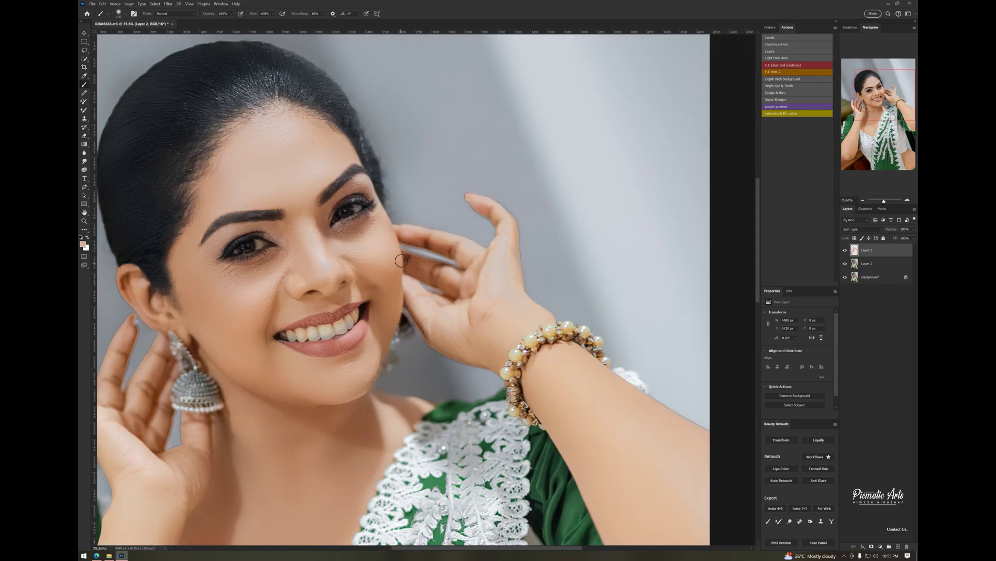
scroll(446, 246, "down", 2)
scroll(405, 270, "down", 2)
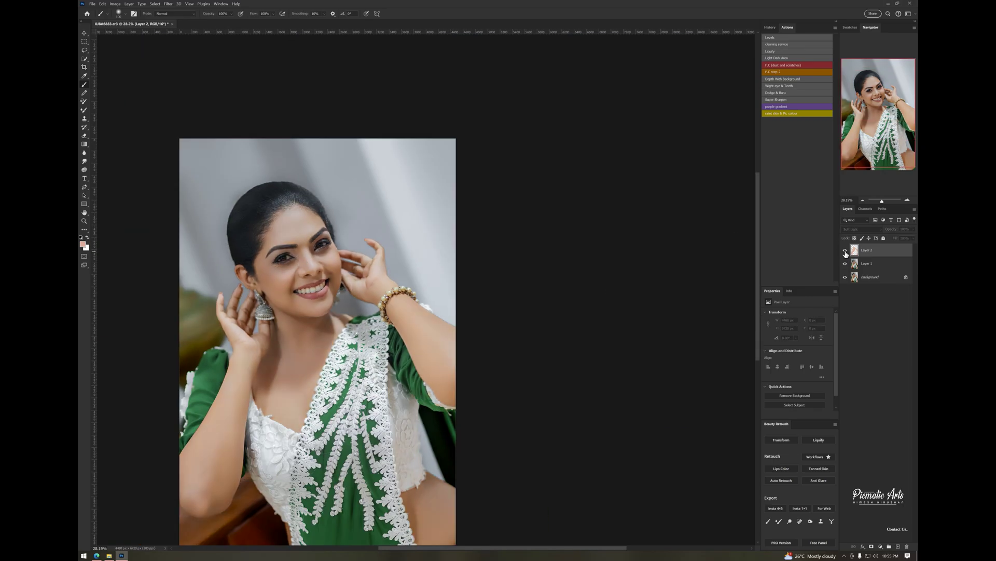
scroll(372, 294, "up", 2)
scroll(372, 294, "up", 2)
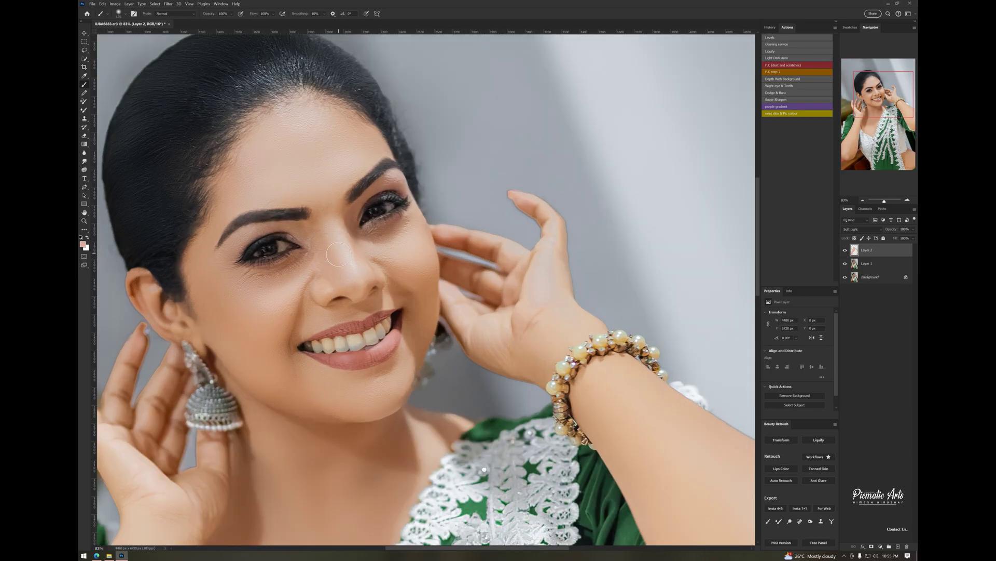
Step: Select the subject on Layer 1, lower Layer 2's opacity to about half, then flatten
left_click(867, 263)
left_click(154, 4)
left_click(176, 77)
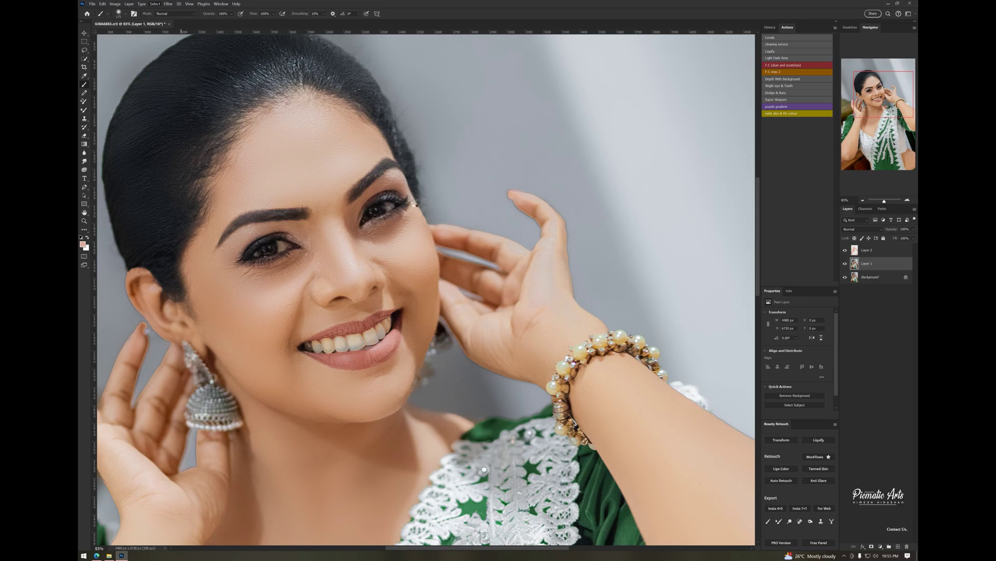
scroll(417, 204, "down", 3)
left_click(847, 251)
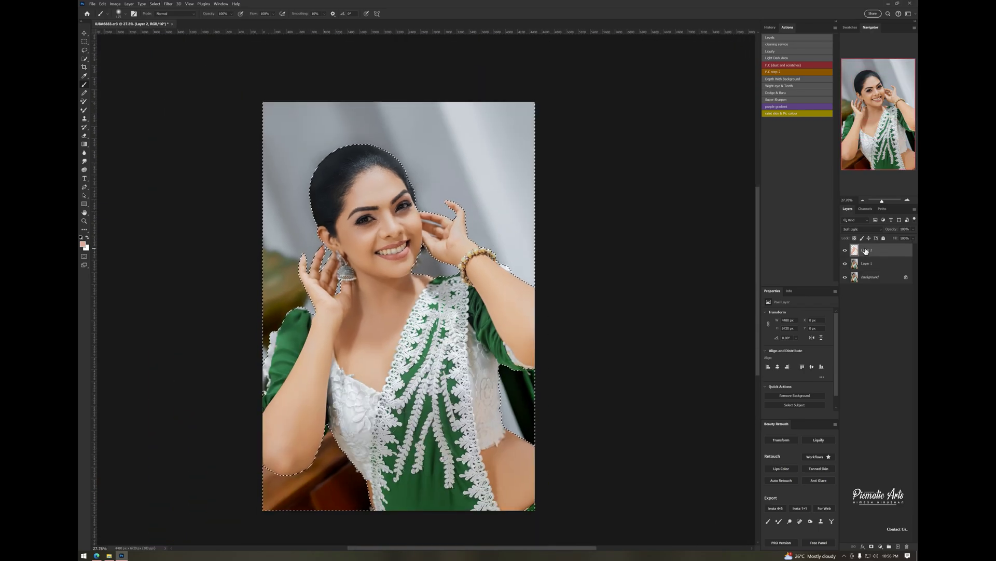
left_click_drag(889, 229, 880, 234)
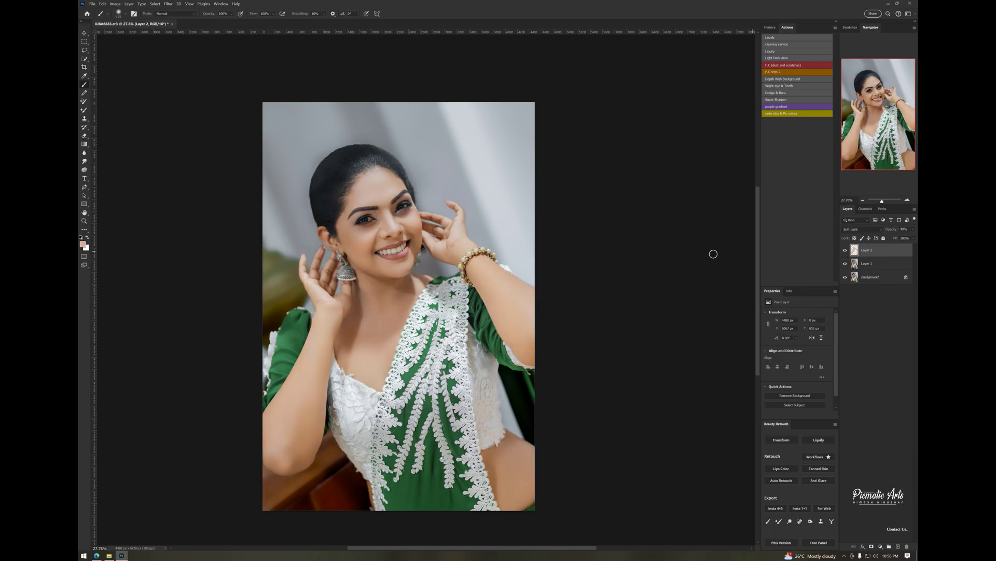
left_click(778, 92)
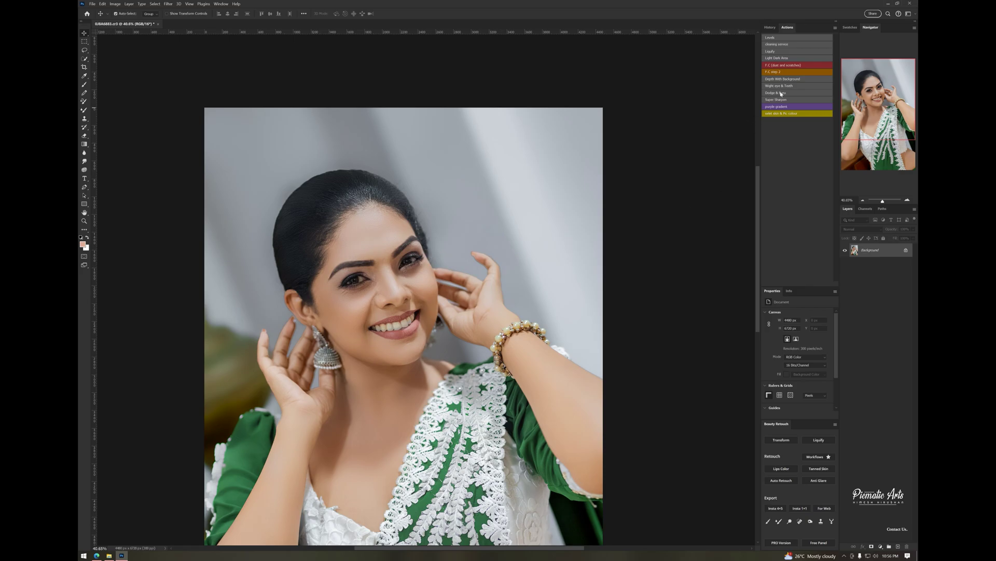
Step: Whiten the dark back tooth, fourth tooth, yellowish middle tooth and next upper tooth
scroll(381, 325, "up", 4)
scroll(381, 324, "up", 4)
scroll(381, 325, "up", 3)
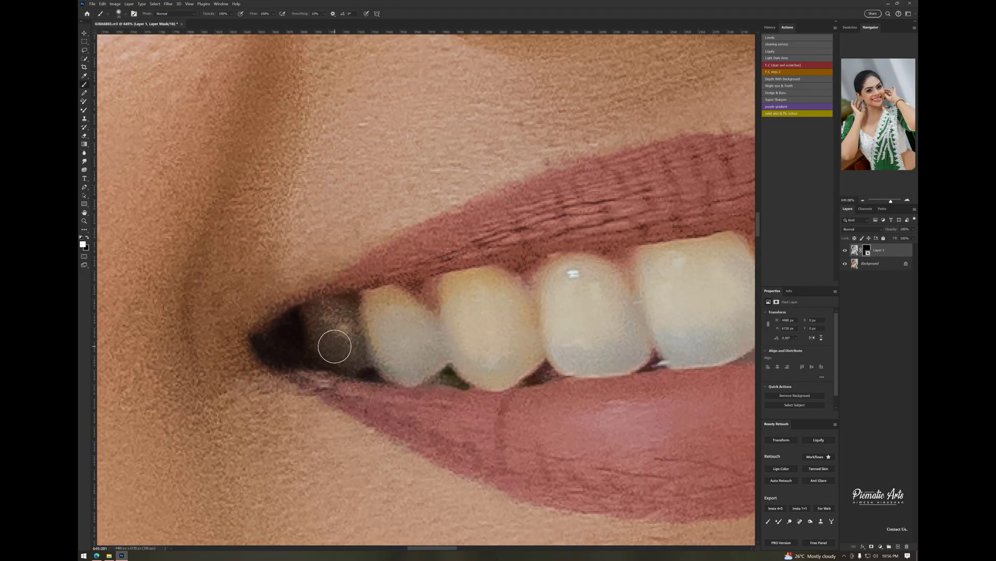
mouse_move(335, 346)
left_mouse_down()
mouse_move(341, 327)
mouse_move(374, 312)
mouse_move(417, 369)
mouse_move(395, 332)
mouse_move(446, 312)
mouse_move(529, 317)
mouse_move(439, 339)
mouse_move(519, 358)
mouse_move(474, 334)
mouse_move(491, 281)
mouse_move(551, 276)
mouse_move(643, 338)
mouse_move(538, 338)
mouse_move(589, 289)
mouse_move(550, 296)
left_mouse_up()
left_click_drag(534, 314, 266, 308)
mouse_move(381, 317)
left_mouse_down()
mouse_move(379, 255)
mouse_move(494, 301)
mouse_move(403, 307)
mouse_move(473, 275)
mouse_move(540, 211)
mouse_move(574, 305)
mouse_move(558, 222)
mouse_move(578, 273)
left_mouse_up()
mouse_move(595, 206)
left_mouse_down()
mouse_move(661, 205)
mouse_move(618, 260)
mouse_move(606, 195)
mouse_move(671, 125)
mouse_move(703, 156)
mouse_move(682, 178)
mouse_move(658, 167)
left_mouse_up()
Step: Zoom back out to view the full portrait
scroll(509, 329, "down", 5)
scroll(510, 328, "down", 2)
scroll(344, 133, "up", 3)
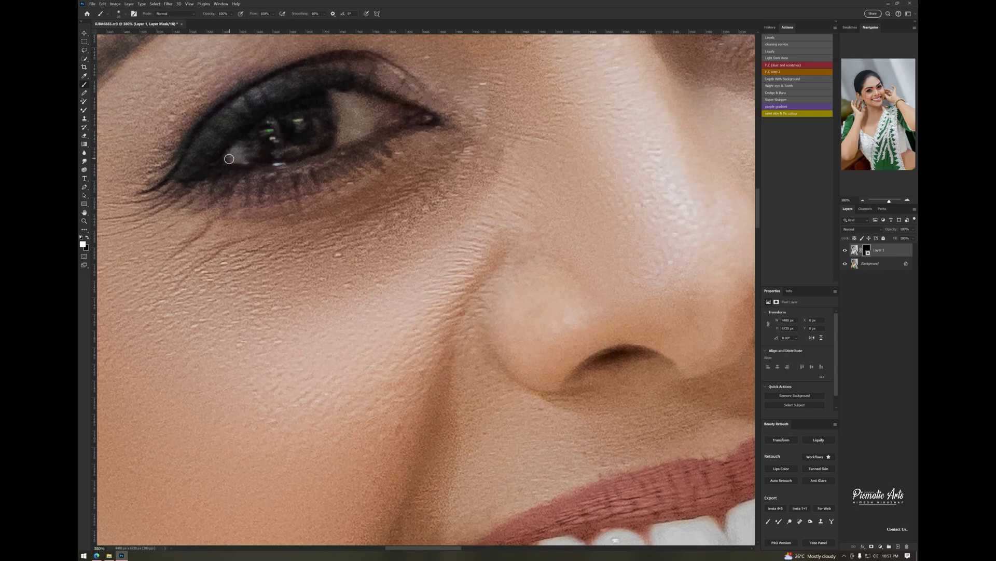
scroll(399, 108, "down", 4)
scroll(551, 165, "up", 3)
scroll(521, 294, "down", 5)
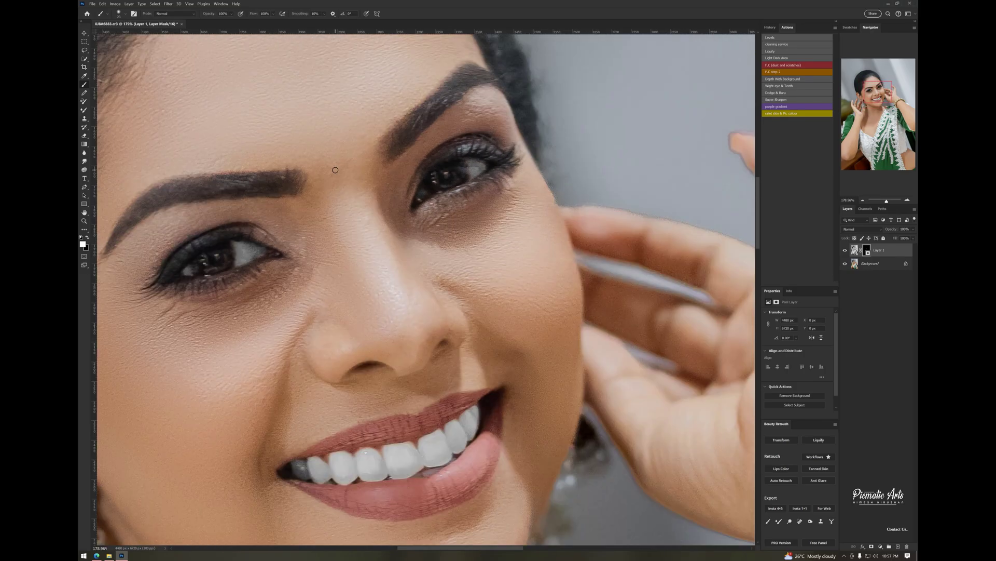
scroll(520, 294, "down", 5)
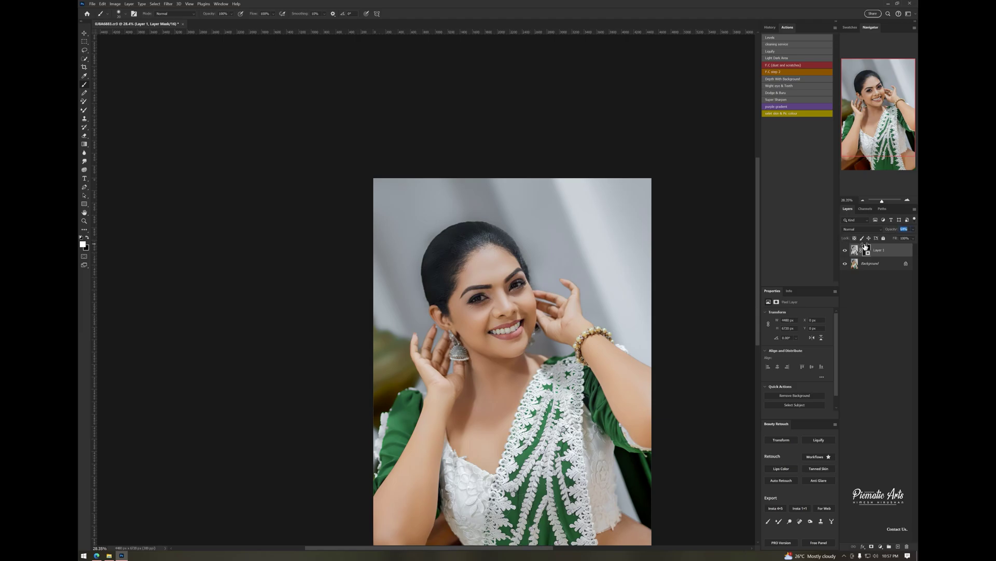
scroll(424, 290, "down", 4)
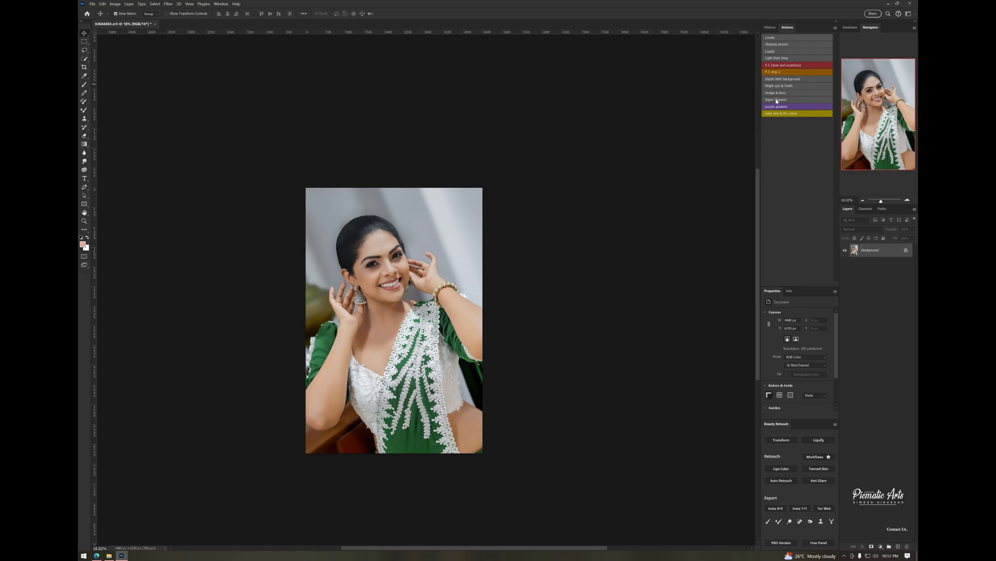
Step: Run the Dodge & Burn action to create Yin (Darken) and Yang (Lighten) groups, and enlarge the brush
left_click(777, 96)
key("Return")
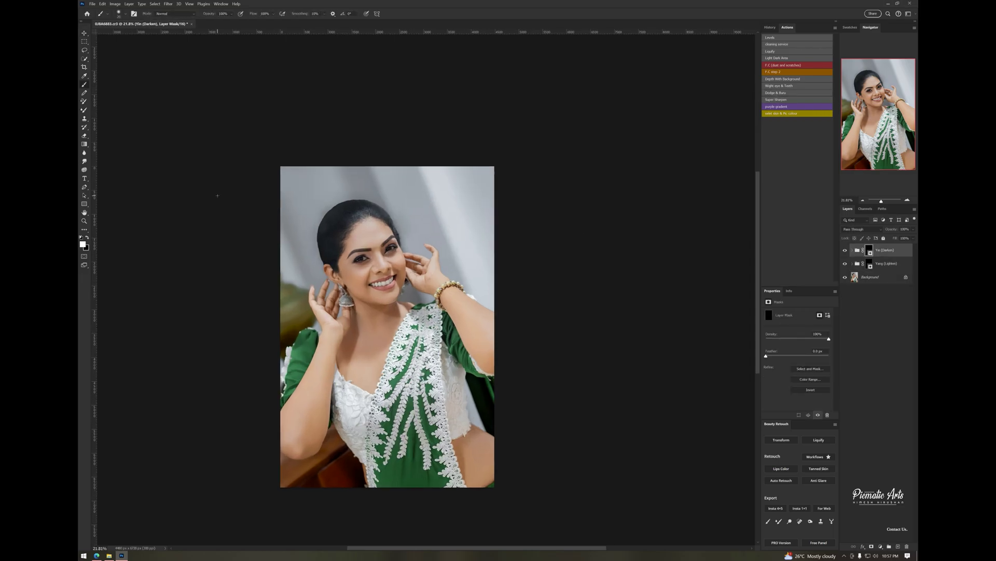
scroll(358, 229, "up", 3)
scroll(357, 229, "up", 3)
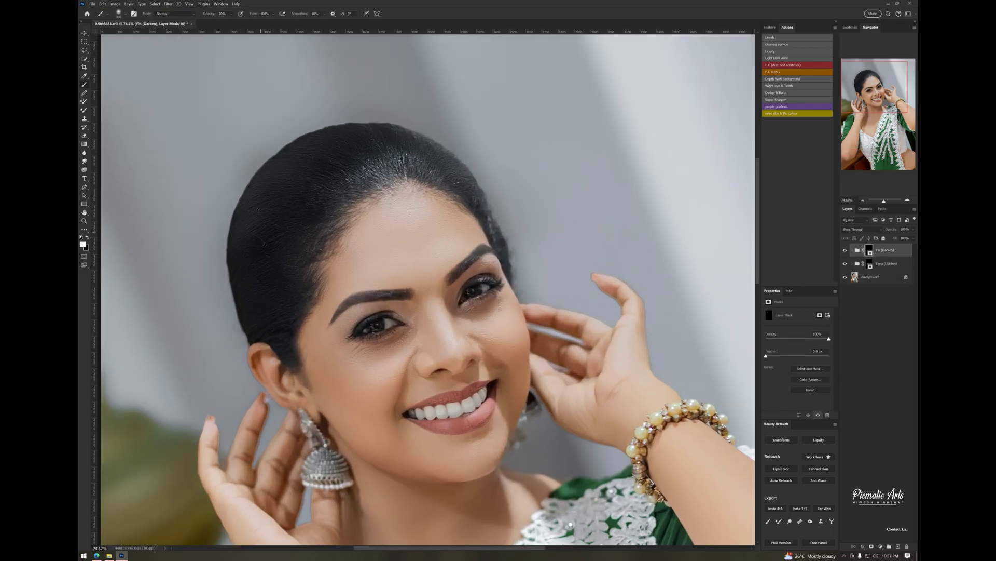
key("bracketright")
key("bracketright")
key("bracketright")
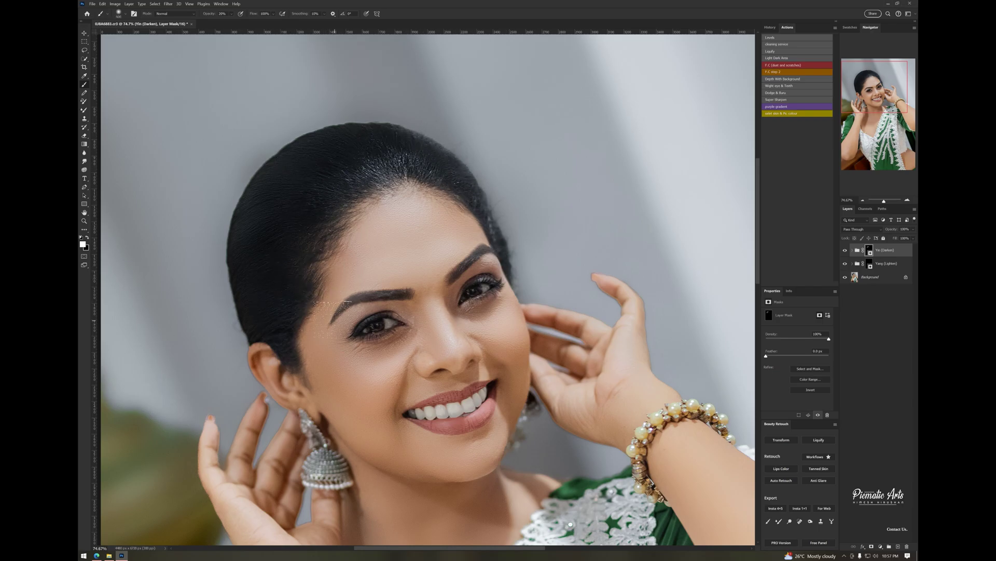
scroll(343, 298, "up", 1)
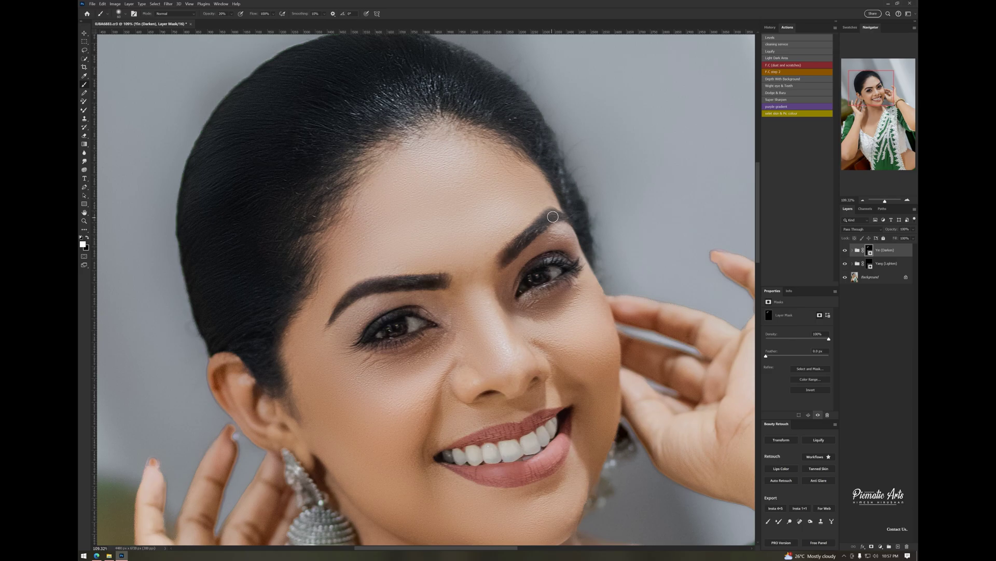
scroll(375, 327, "down", 3)
scroll(467, 363, "up", 2)
scroll(497, 371, "up", 2)
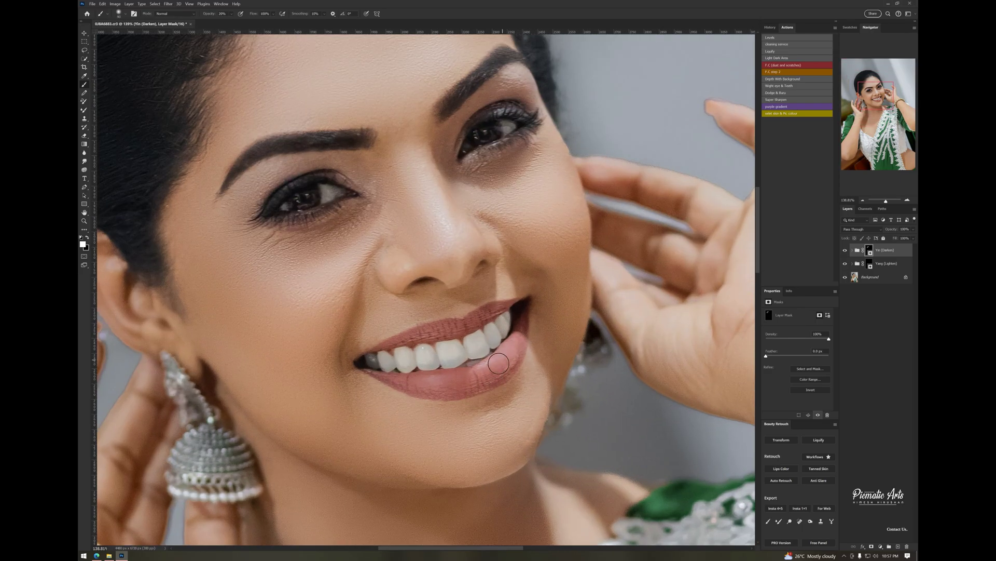
scroll(436, 330, "down", 3)
scroll(364, 415, "down", 2)
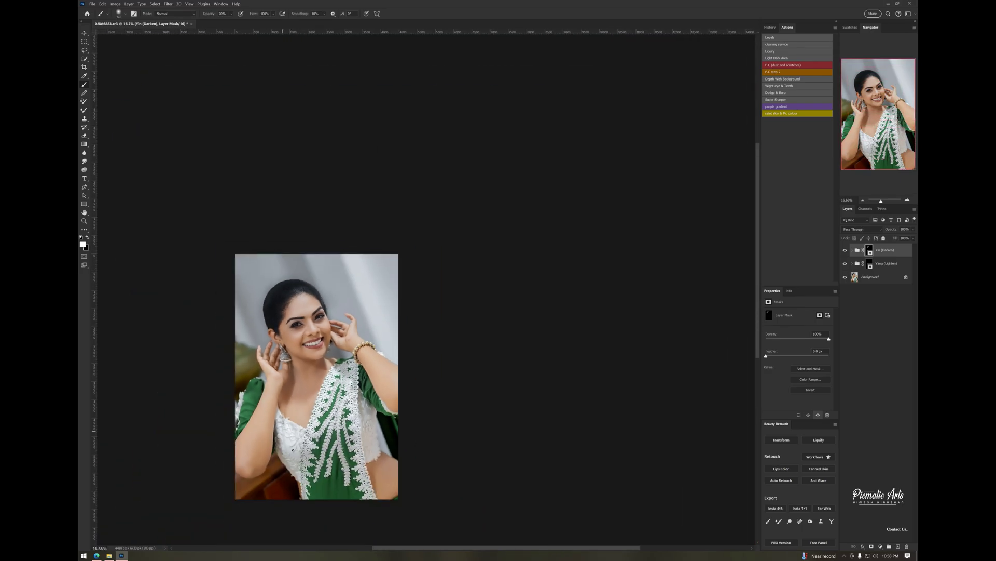
scroll(322, 467, "up", 2)
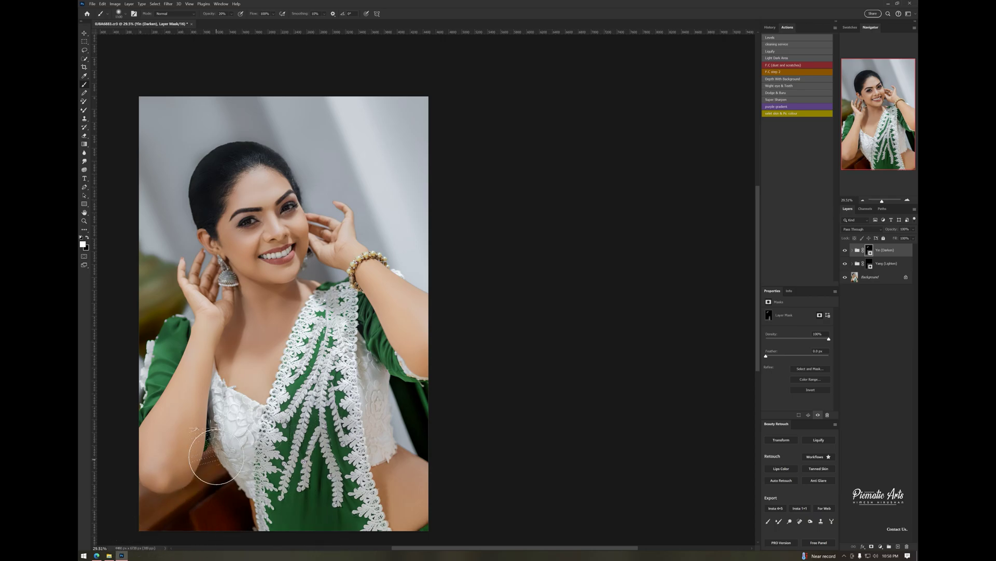
scroll(238, 284, "down", 1)
Step: Enlarge the brush further, work on the Yang (Lighten) mask, then merge visible layers into Layer 1
key("bracketright")
key("bracketright")
key("bracketright")
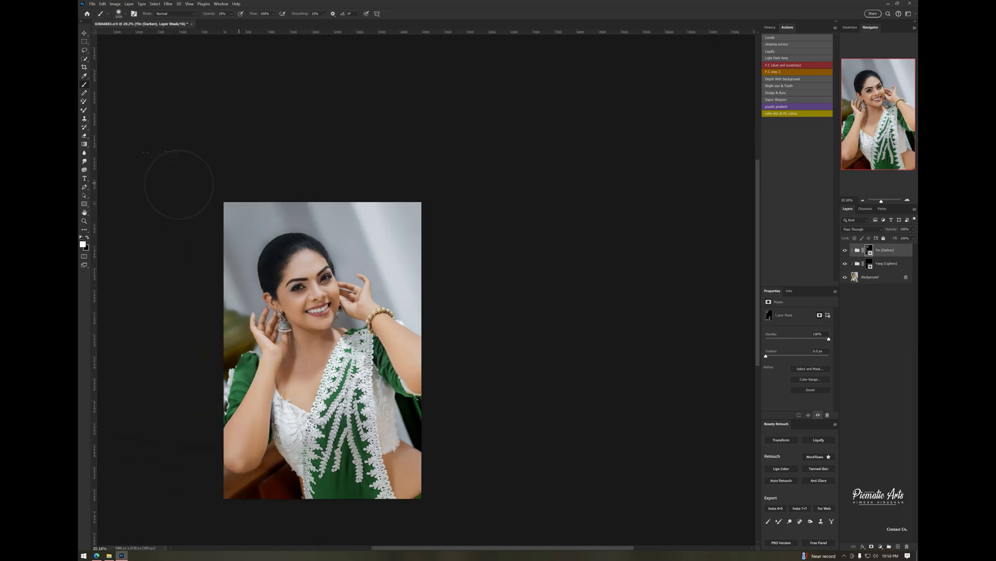
left_click(868, 266)
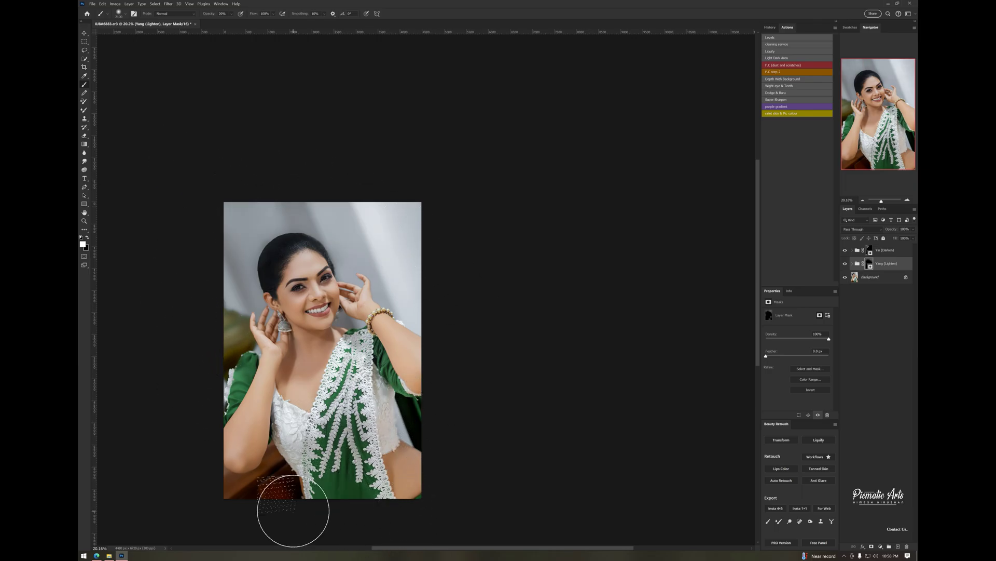
scroll(293, 280, "up", 1)
scroll(293, 277, "up", 1)
scroll(293, 275, "up", 2)
scroll(306, 264, "up", 2)
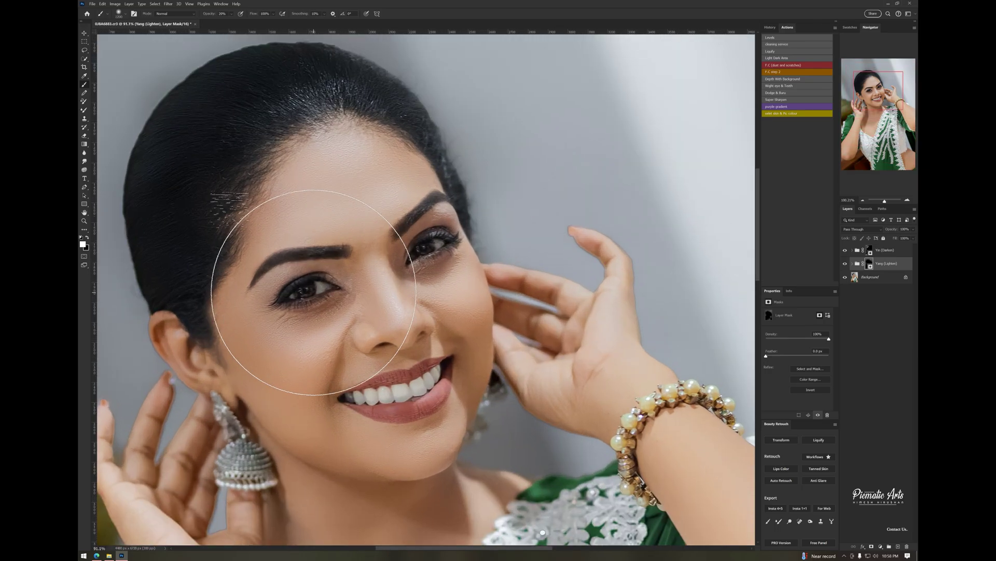
scroll(319, 257, "up", 2)
scroll(517, 211, "down", 3)
scroll(240, 344, "down", 3)
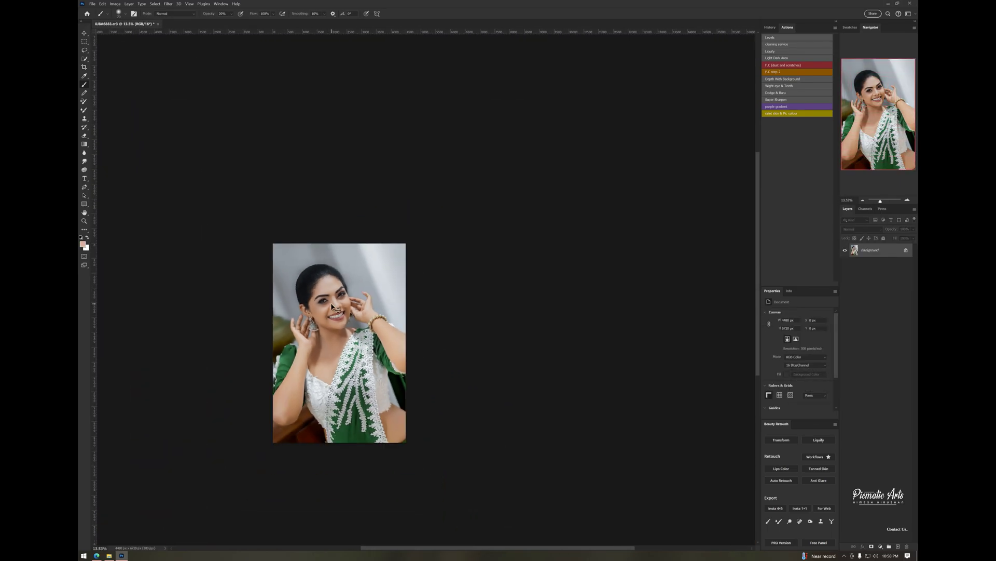
key("ctrl+j")
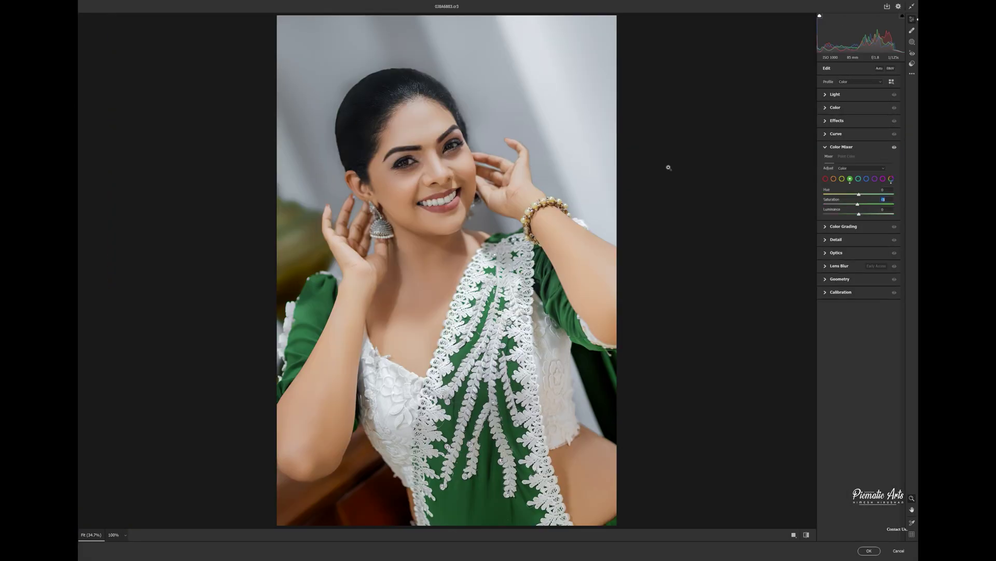
Step: In Camera Raw, mask the subject and raise its Highlights to +22
left_click(911, 42)
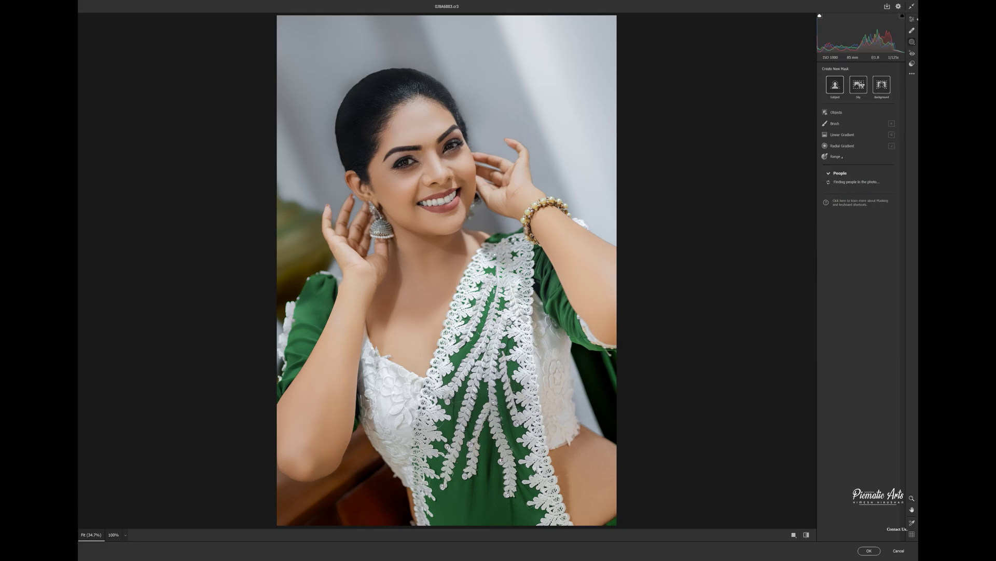
left_click(860, 85)
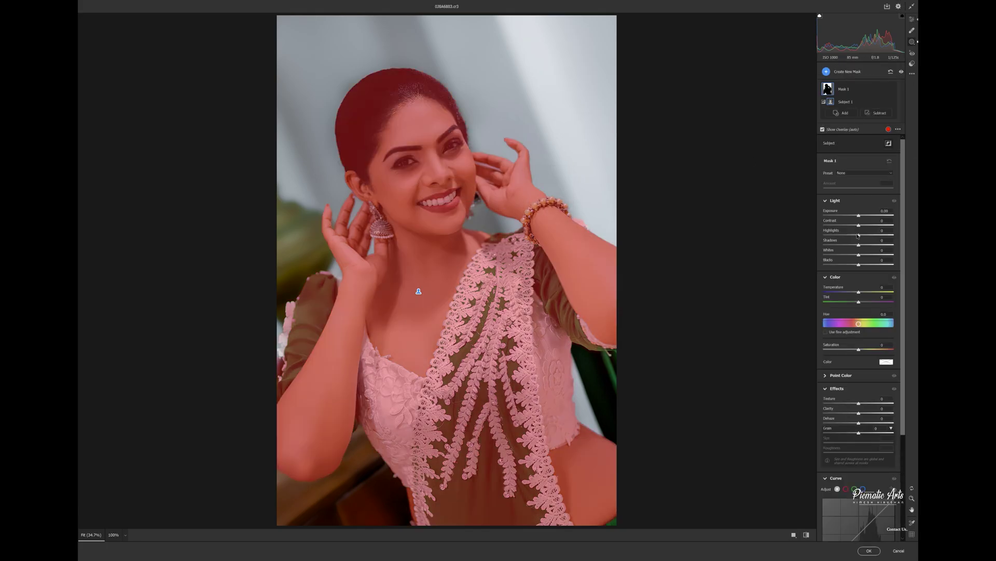
left_click_drag(870, 235, 866, 235)
Step: Add a large radial gradient mask around the woman with Highlights -35 and apply the edits
left_click(826, 72)
left_click(845, 130)
mouse_move(464, 293)
left_mouse_down()
mouse_move(339, 344)
mouse_move(278, 342)
left_mouse_up()
mouse_move(859, 263)
left_mouse_down()
mouse_move(847, 265)
mouse_move(853, 283)
left_mouse_up()
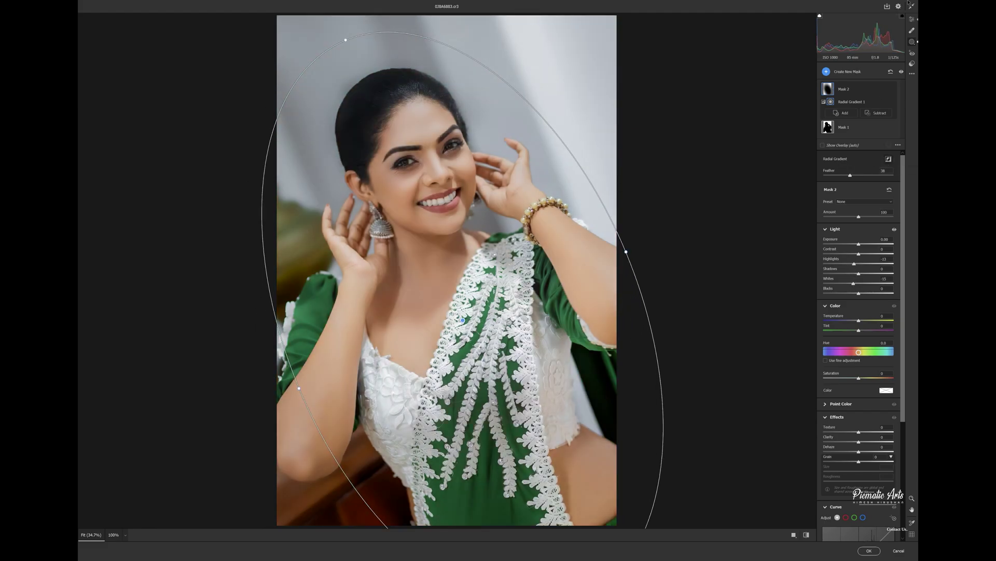
left_click(912, 19)
key("Return")
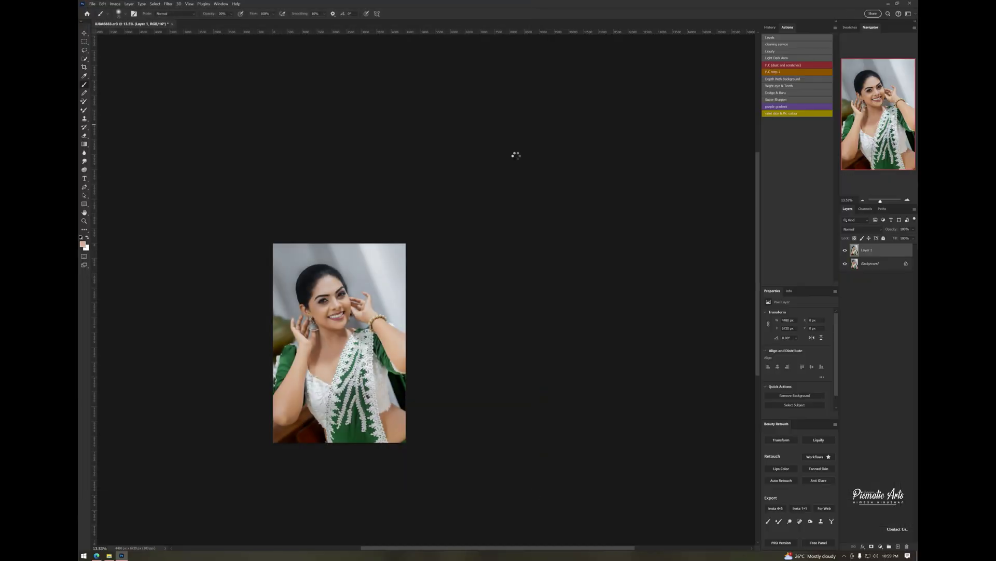
Step: Paint a Quick Mask over the arms, chest and face with a large full-opacity brush
key("ctrl+0")
key("d")
key("0")
key("q")
key("bracketright")
key("bracketright")
key("bracketright")
mouse_move(589, 311)
left_mouse_down()
mouse_move(467, 197)
mouse_move(400, 156)
mouse_move(358, 218)
mouse_move(425, 341)
mouse_move(571, 493)
left_mouse_up()
Step: Turn the painted skin into a selection and apply a Selective Color adjustment to its Reds
key("q")
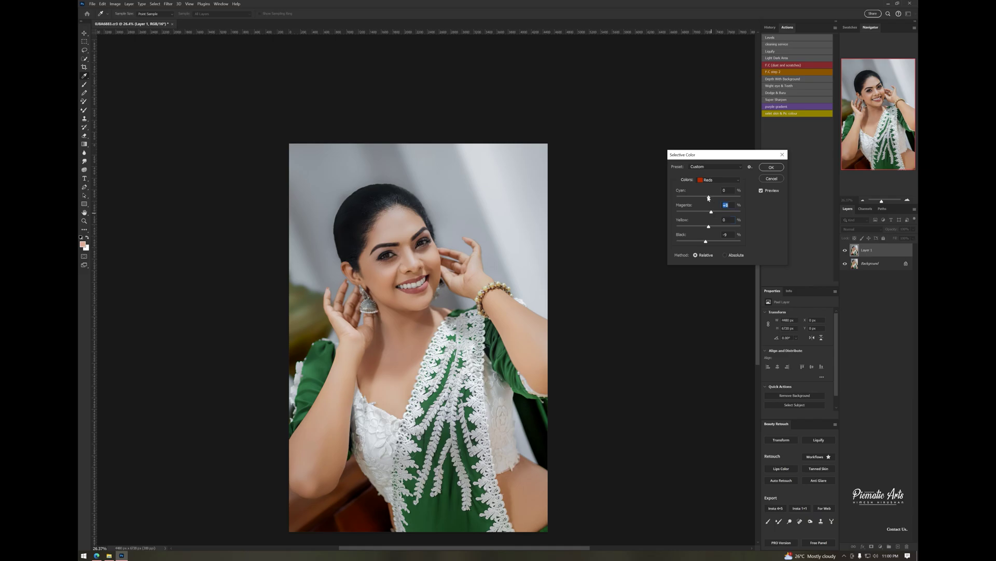
key("Return")
key("v")
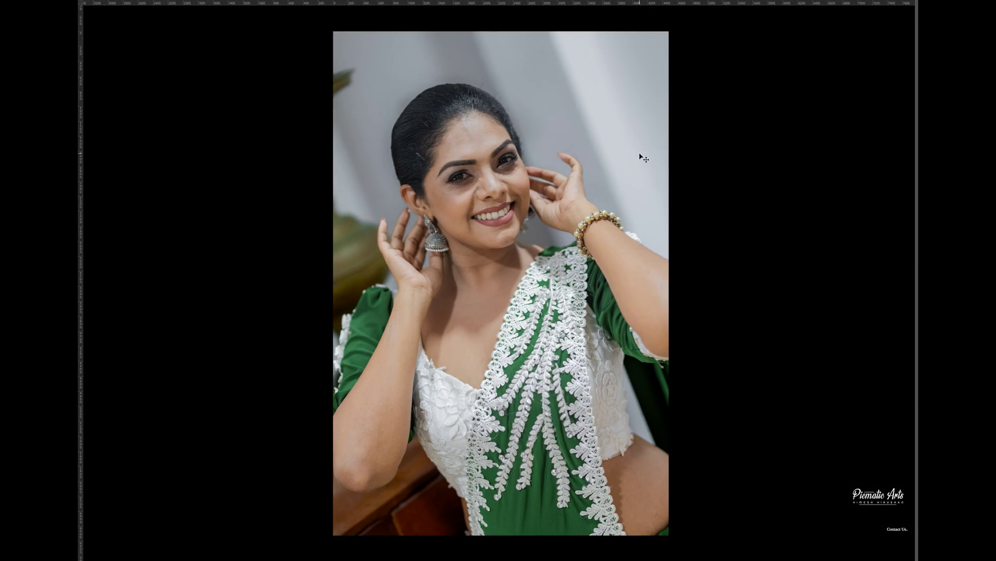
key("ctrl+plus")
left_click_drag(531, 160, 531, 272)
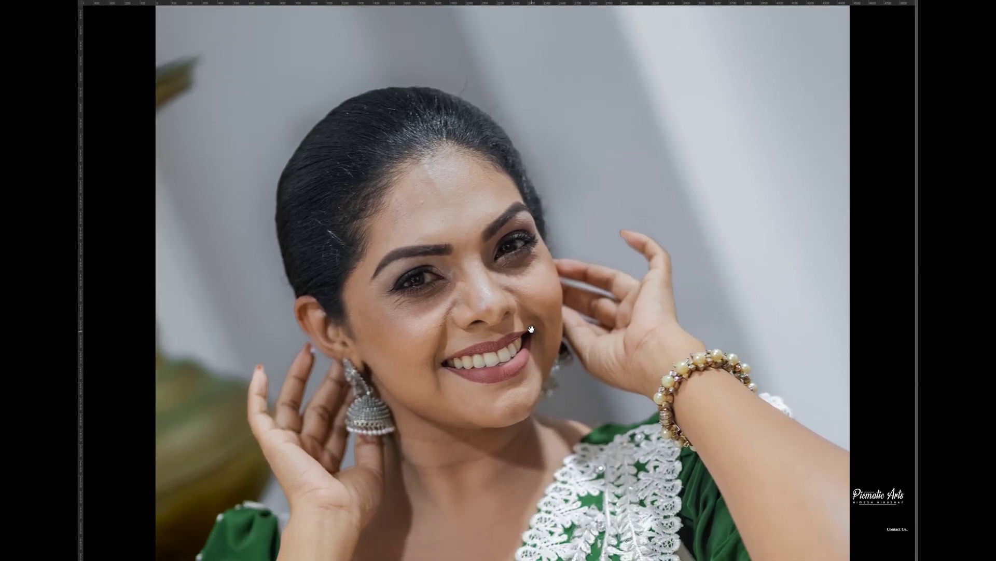
scroll(531, 272, "down", 5)
scroll(531, 273, "down", 5)
key("ctrl+0")
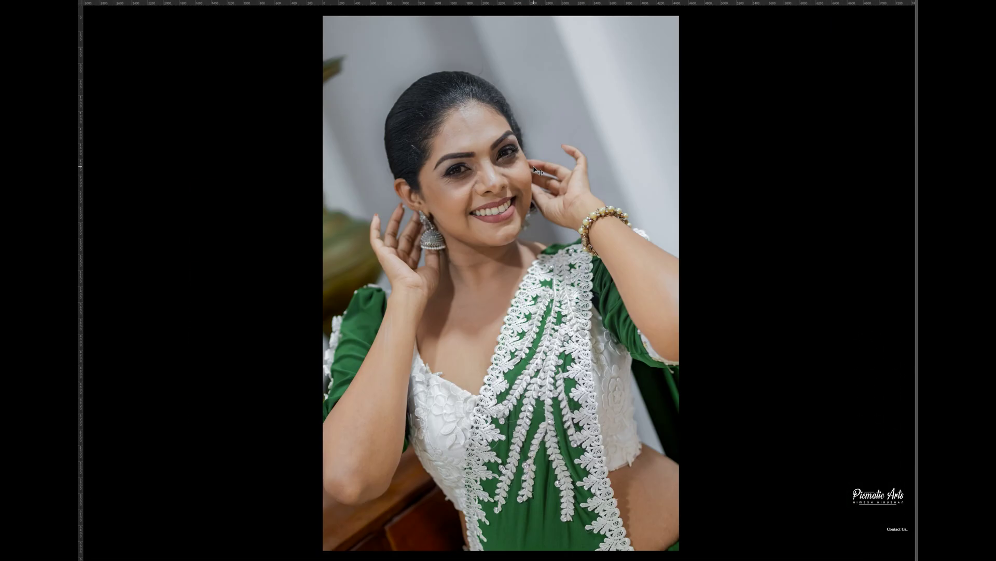
scroll(511, 390, "up", 3)
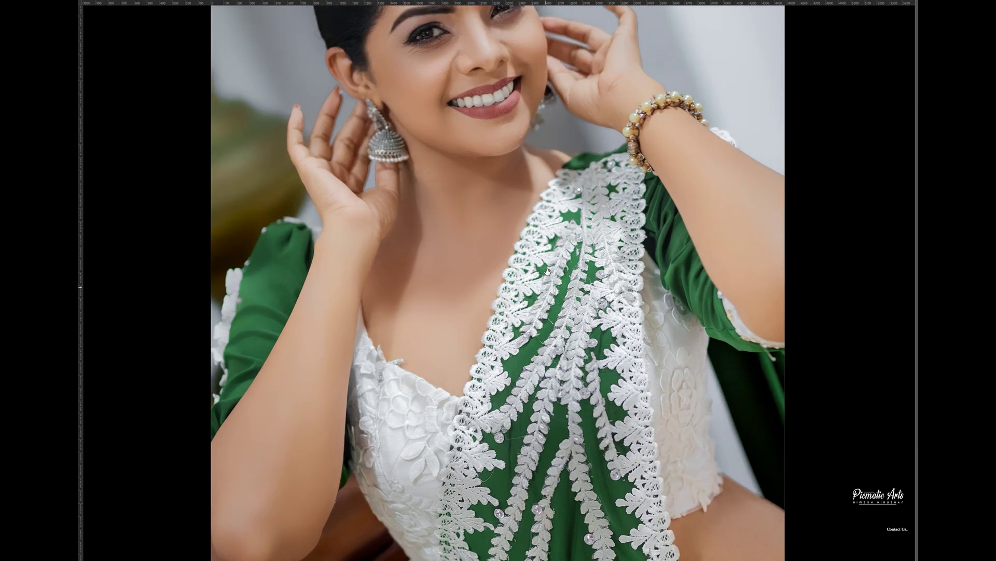
left_click_drag(549, 255, 544, 411)
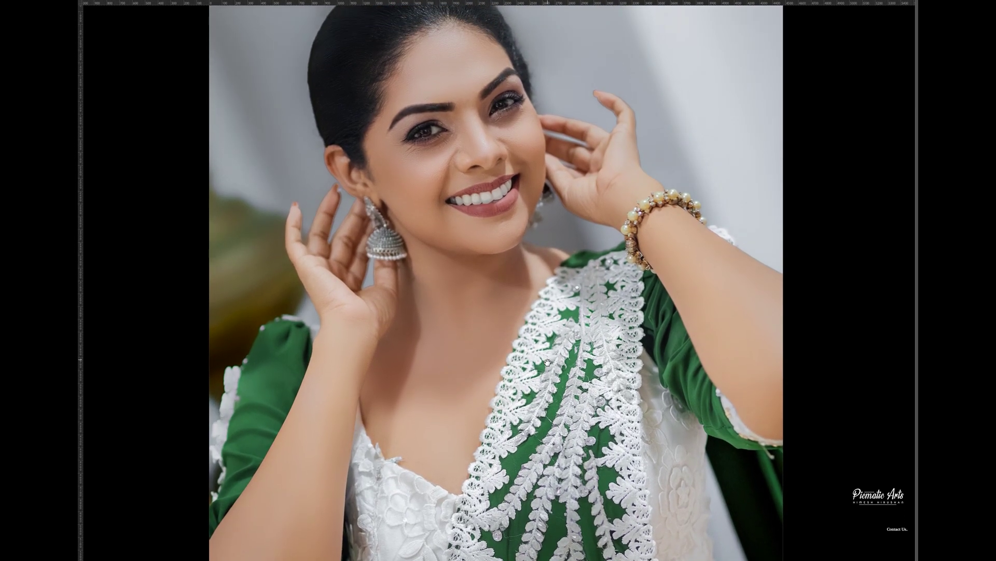